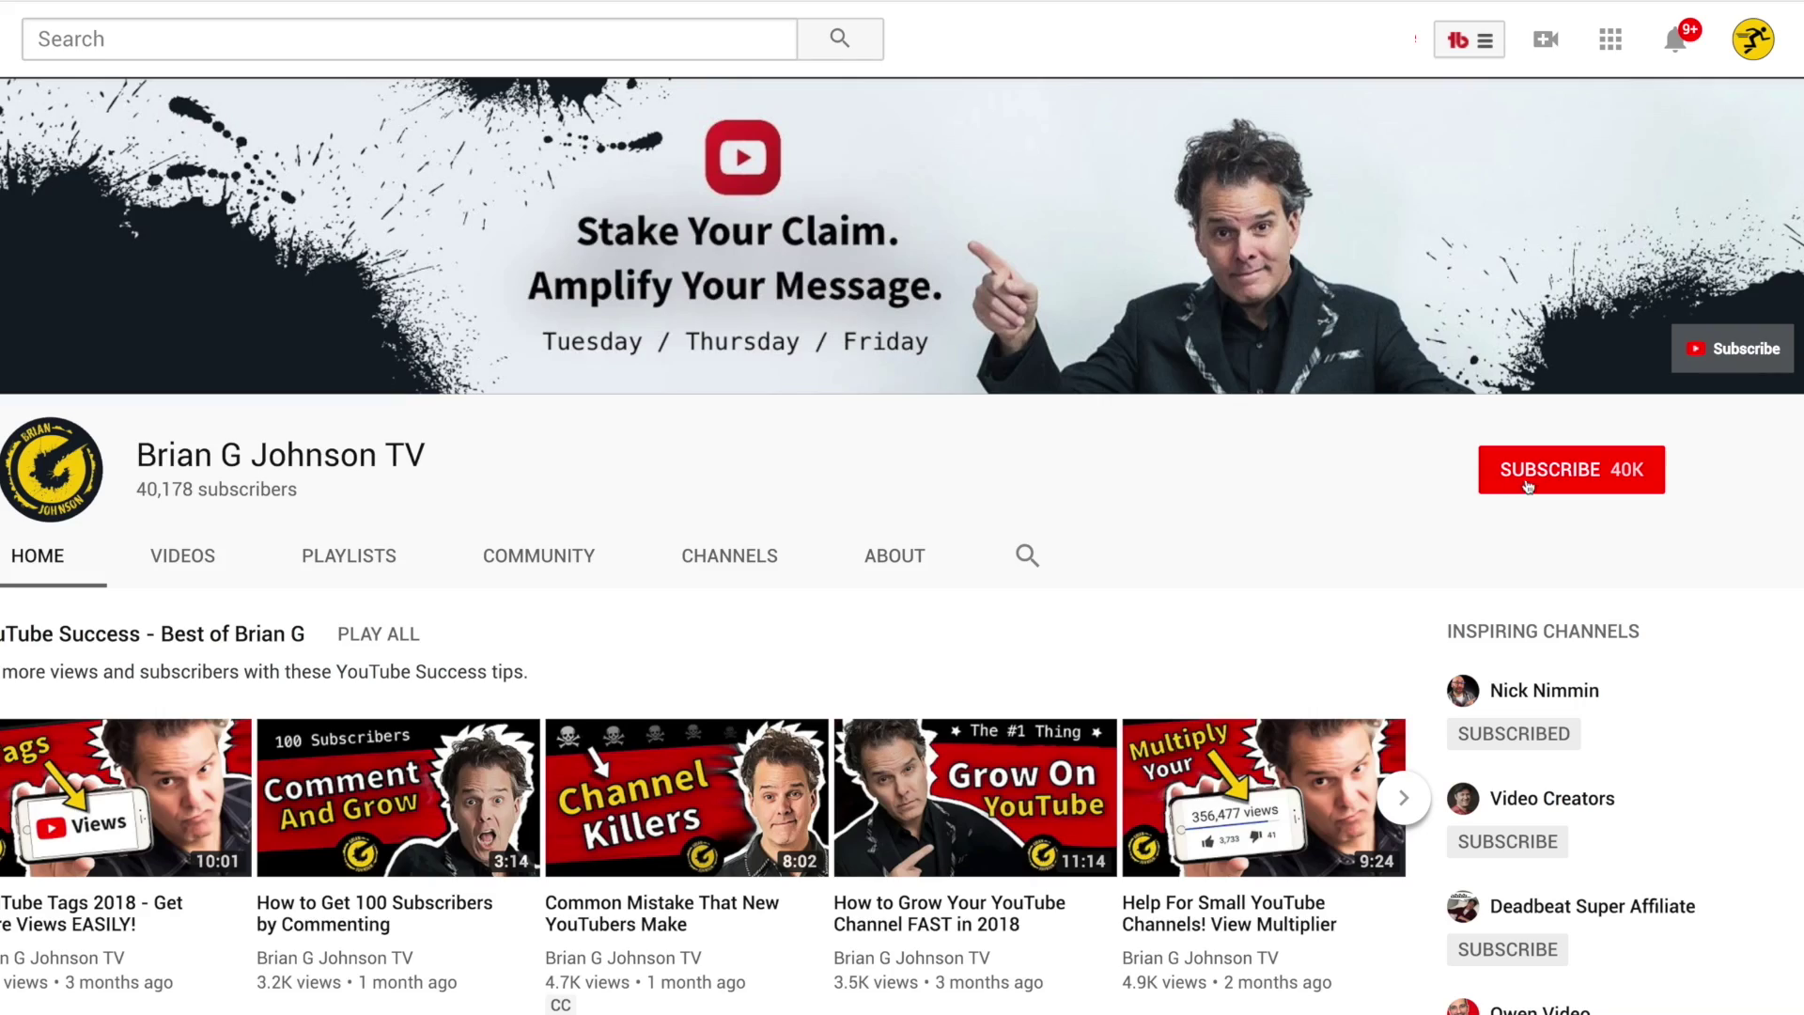
Subscribe to the YouTube channel and turn on its notification bell
{"action": "left_click", "coordinate": [1529, 485]}
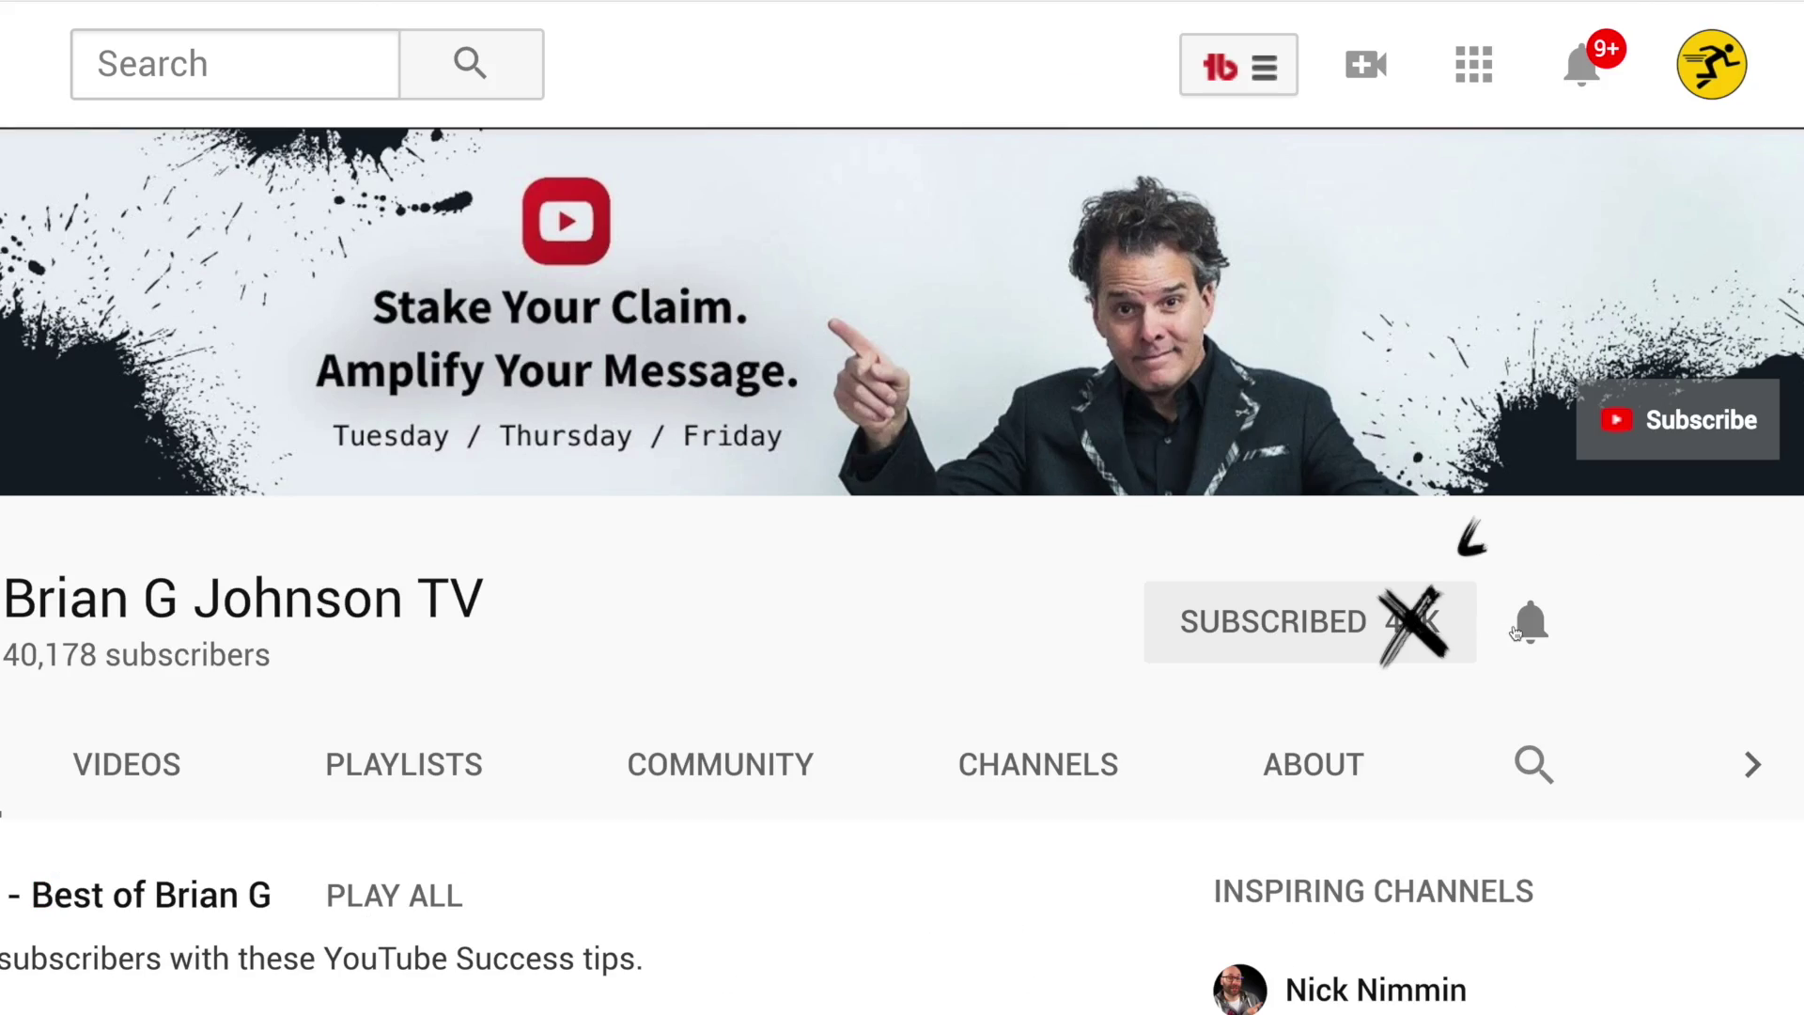
{"action": "left_click", "coordinate": [1529, 622]}
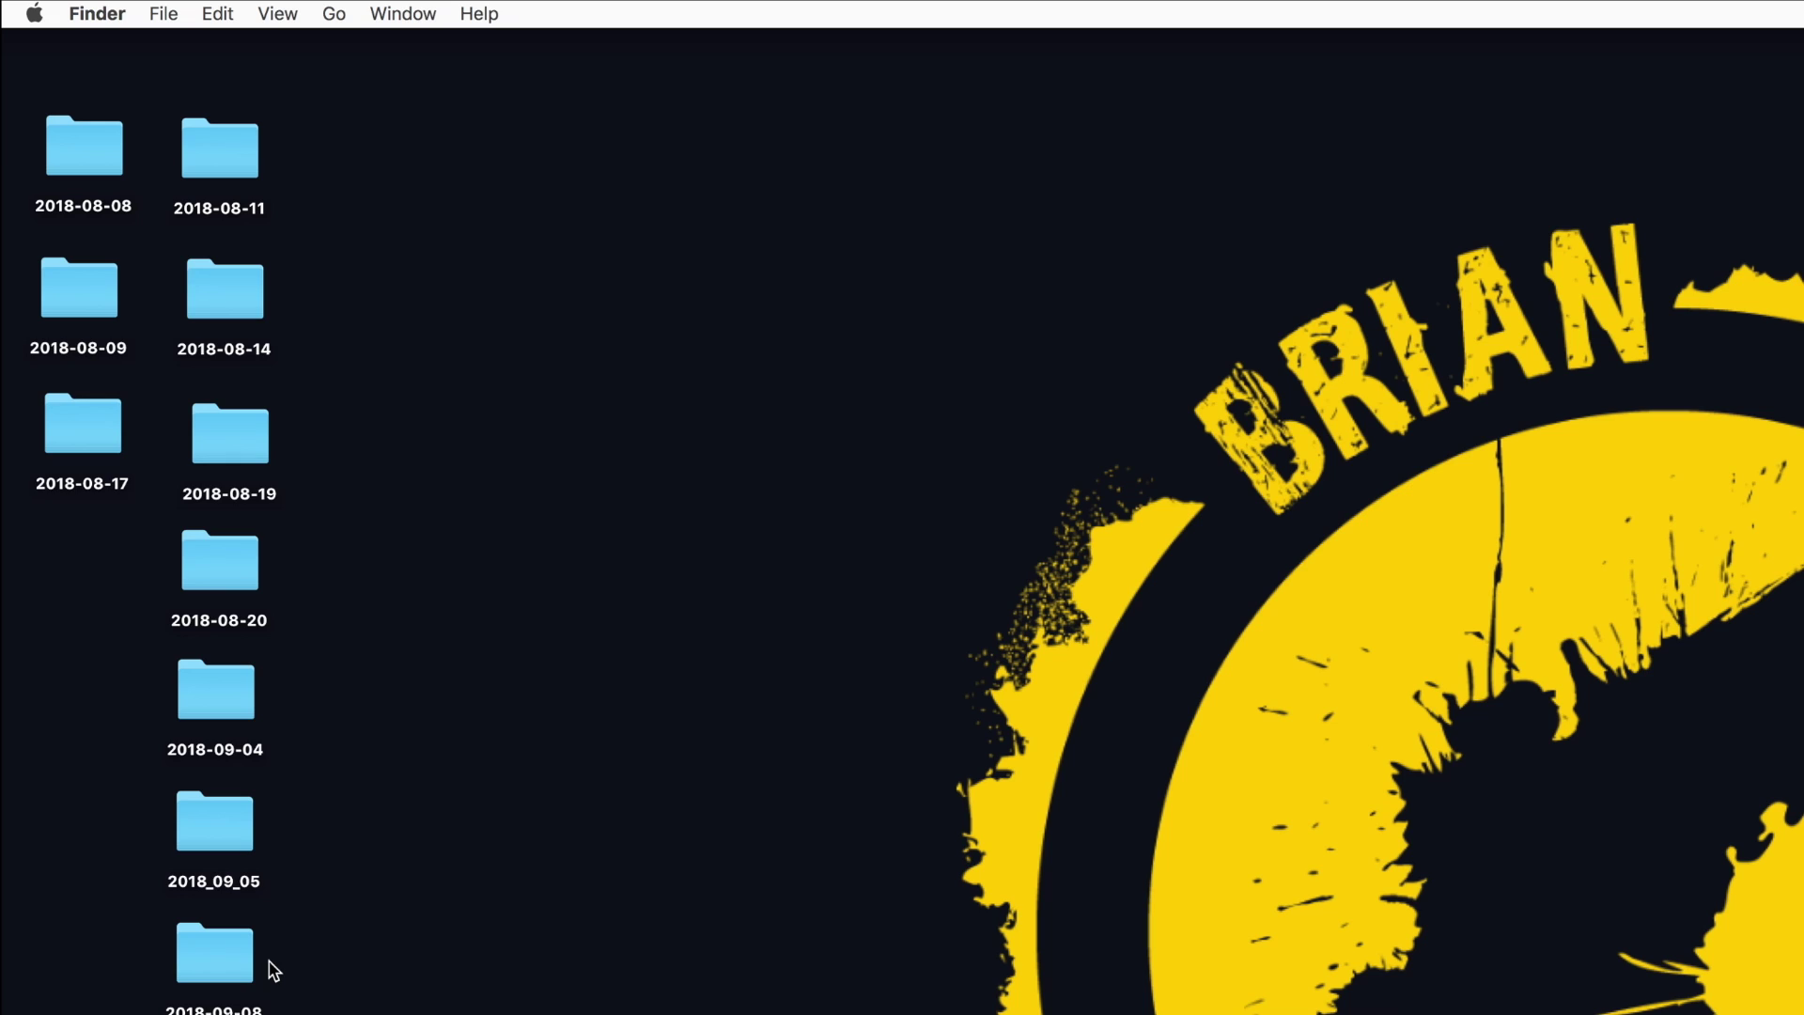
Open the 2018-09-08 folder on the desktop in Finder
{"action": "double_click", "coordinate": [225, 951]}
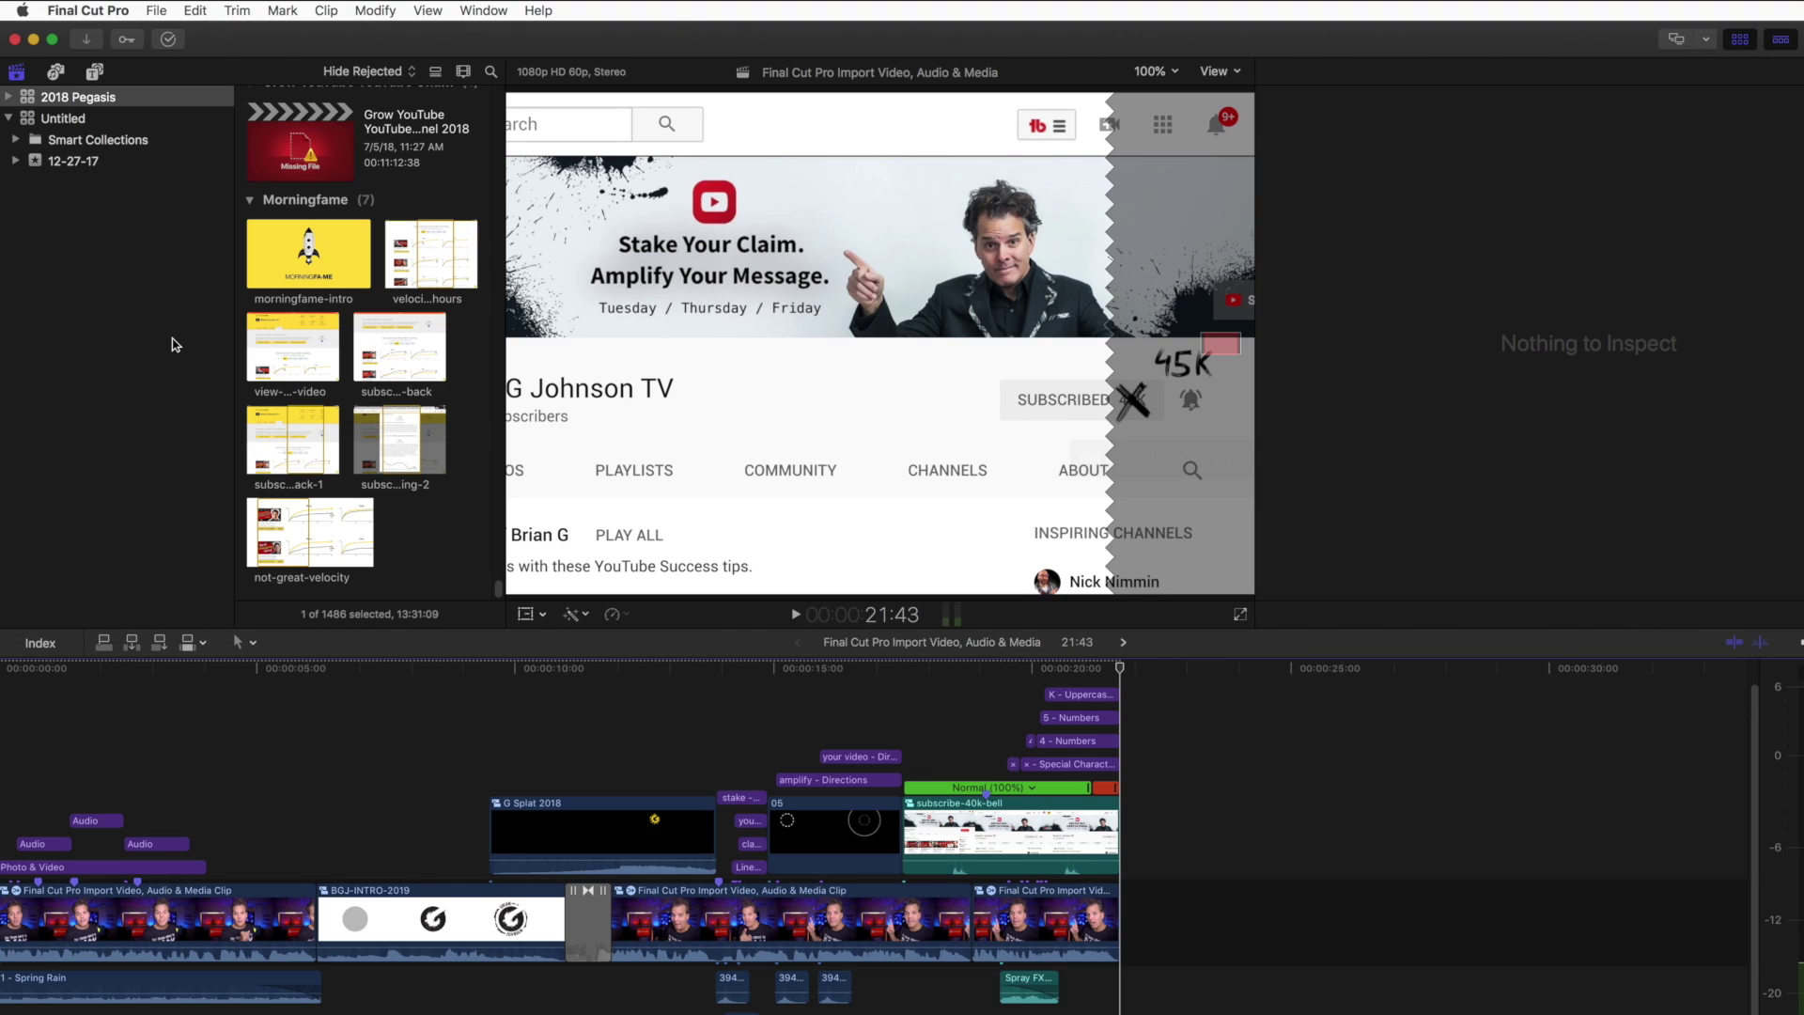
Review the Project, Event and Library choices under File > New
{"action": "left_click", "coordinate": [156, 11]}
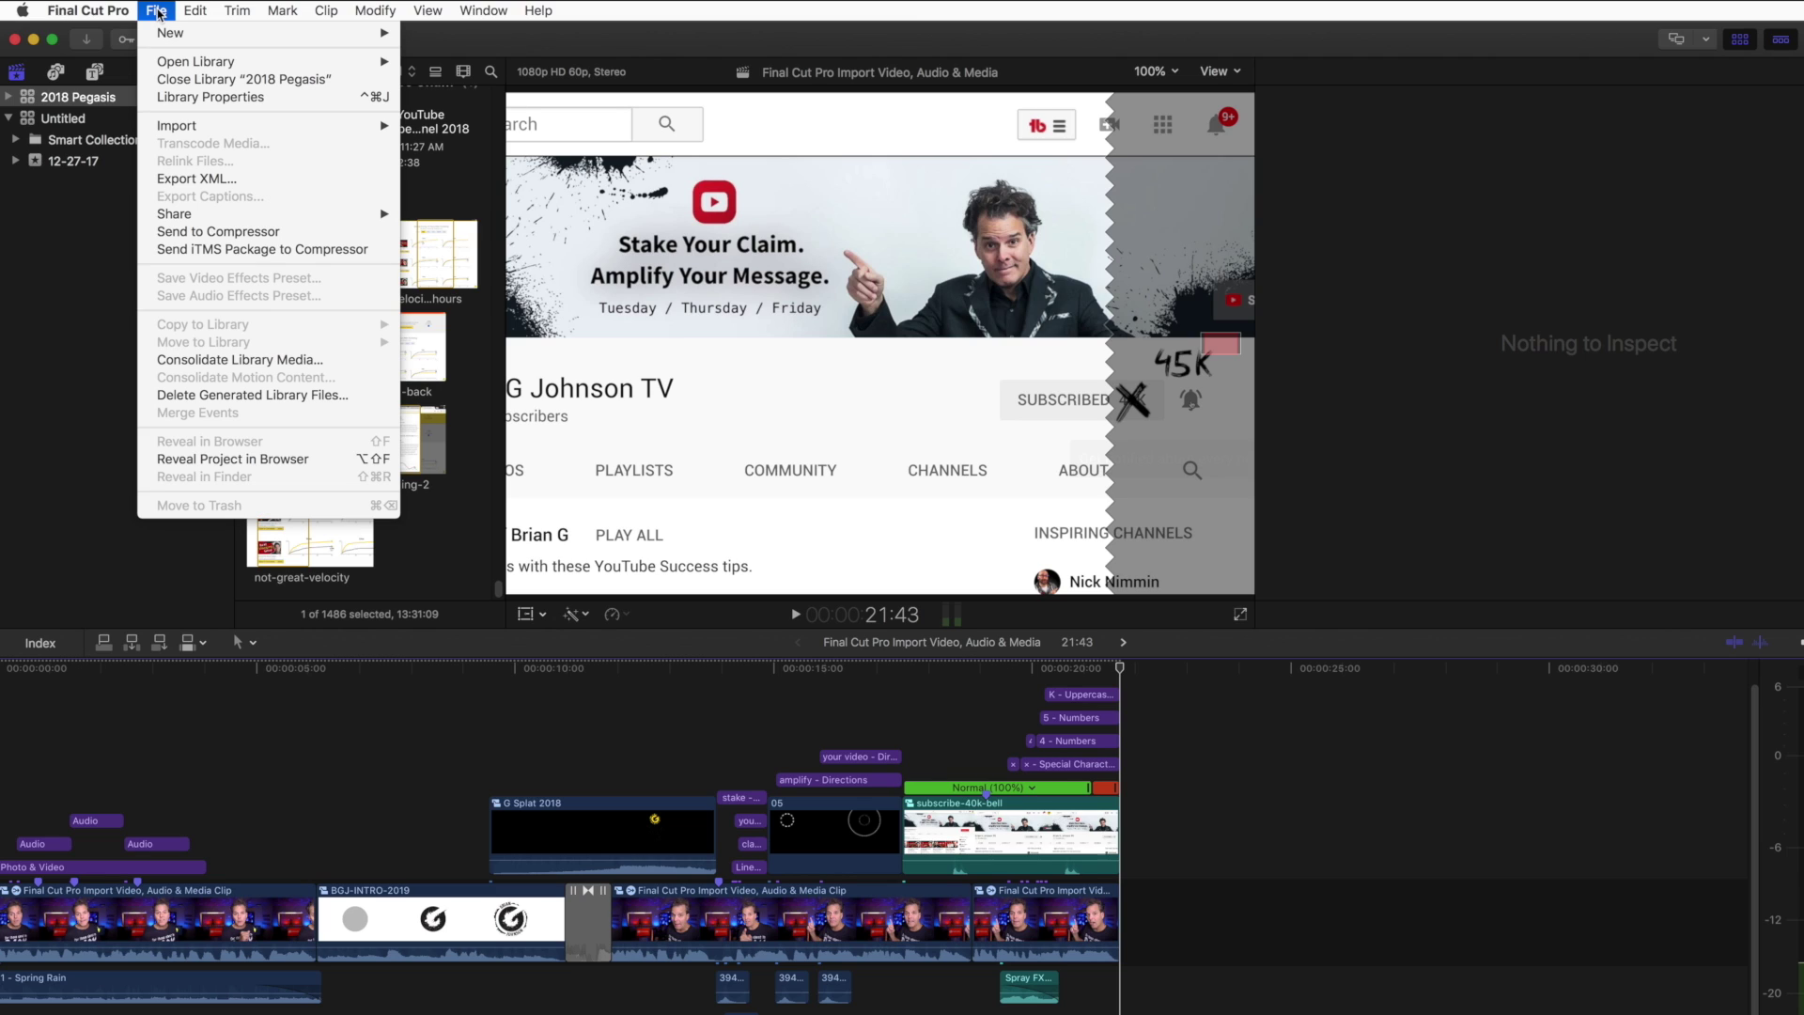
{"action": "mouse_move", "coordinate": [170, 36]}
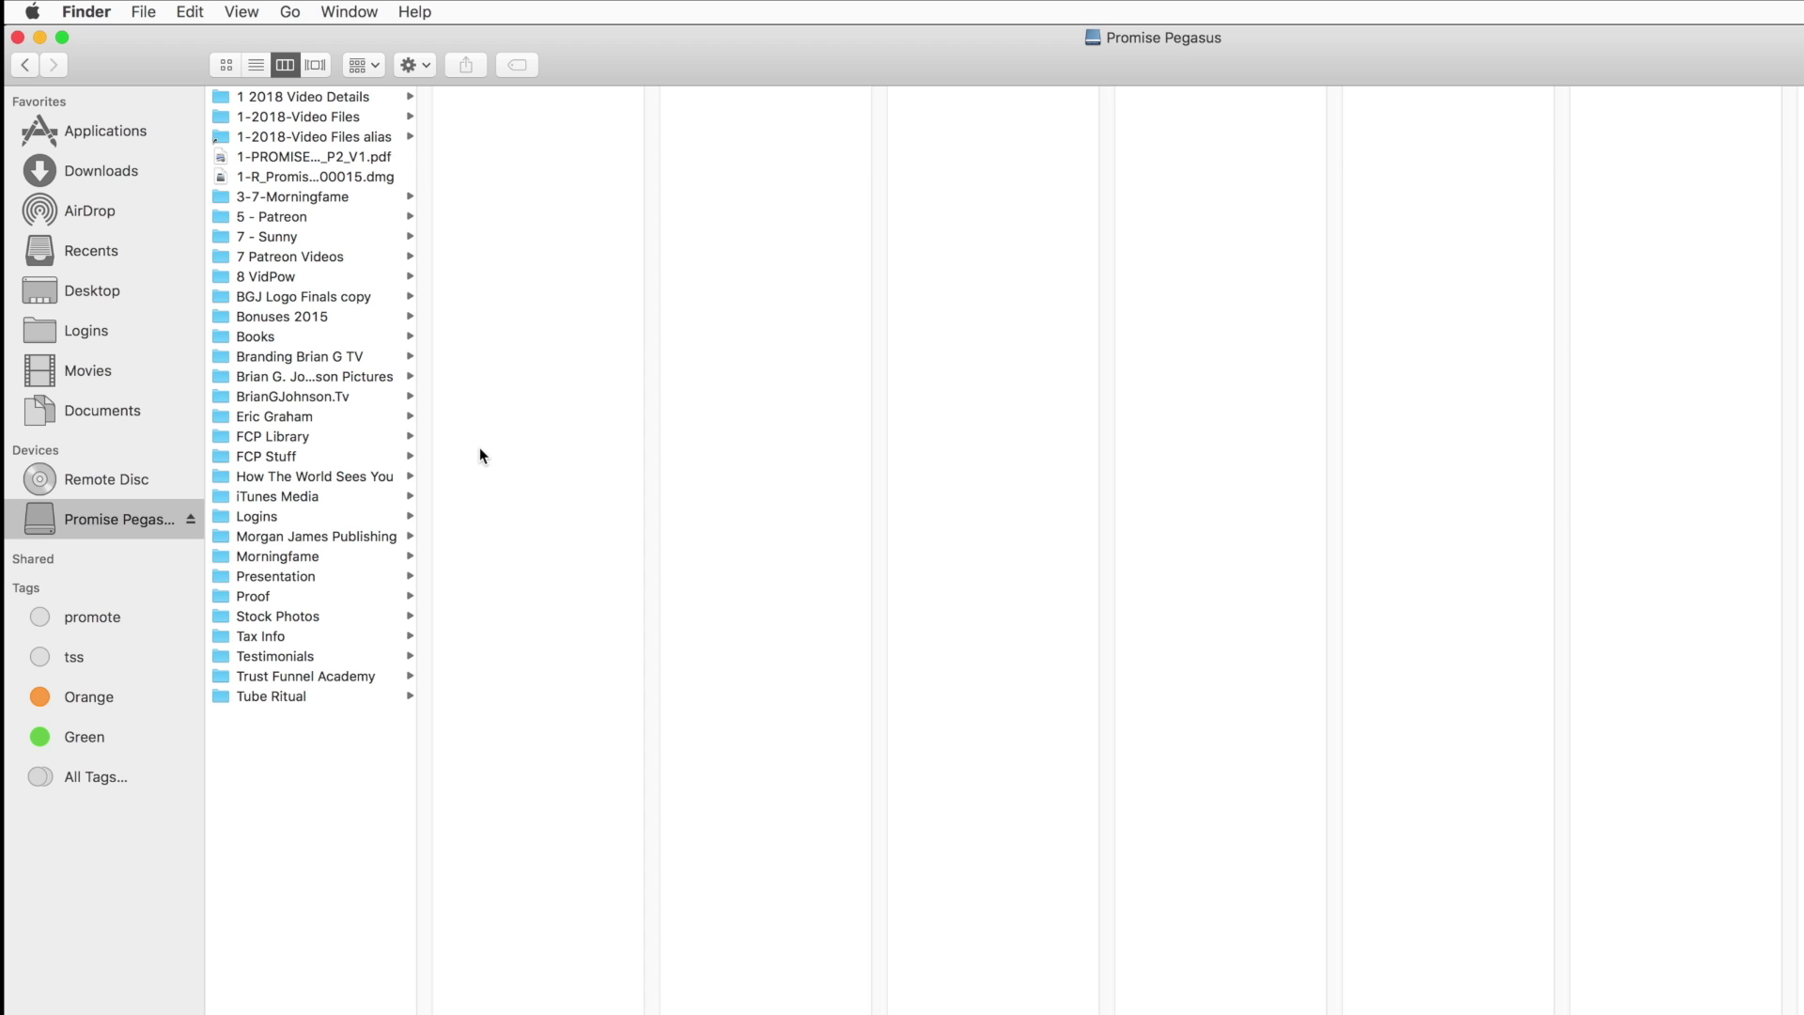
Make a new folder named 'Final Cut Library' at the Promise Pegasus drive's top level
{"action": "left_click", "coordinate": [88, 13]}
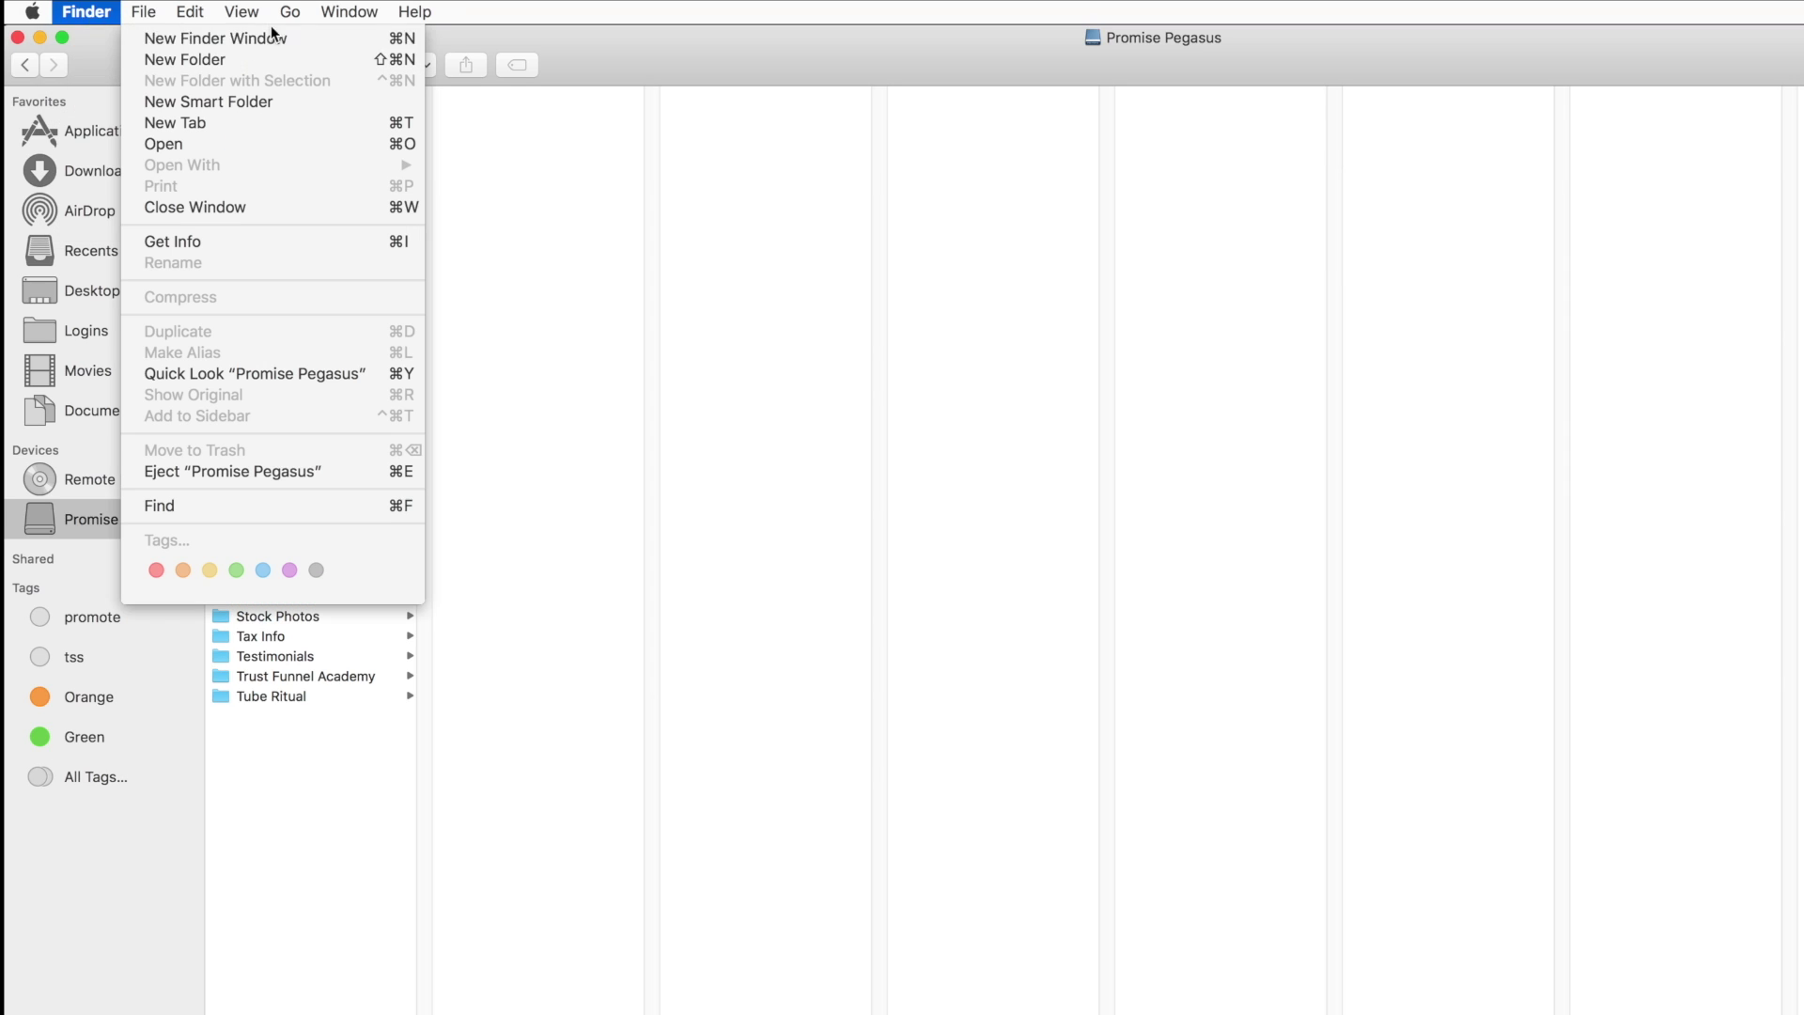
{"action": "left_click", "coordinate": [601, 35]}
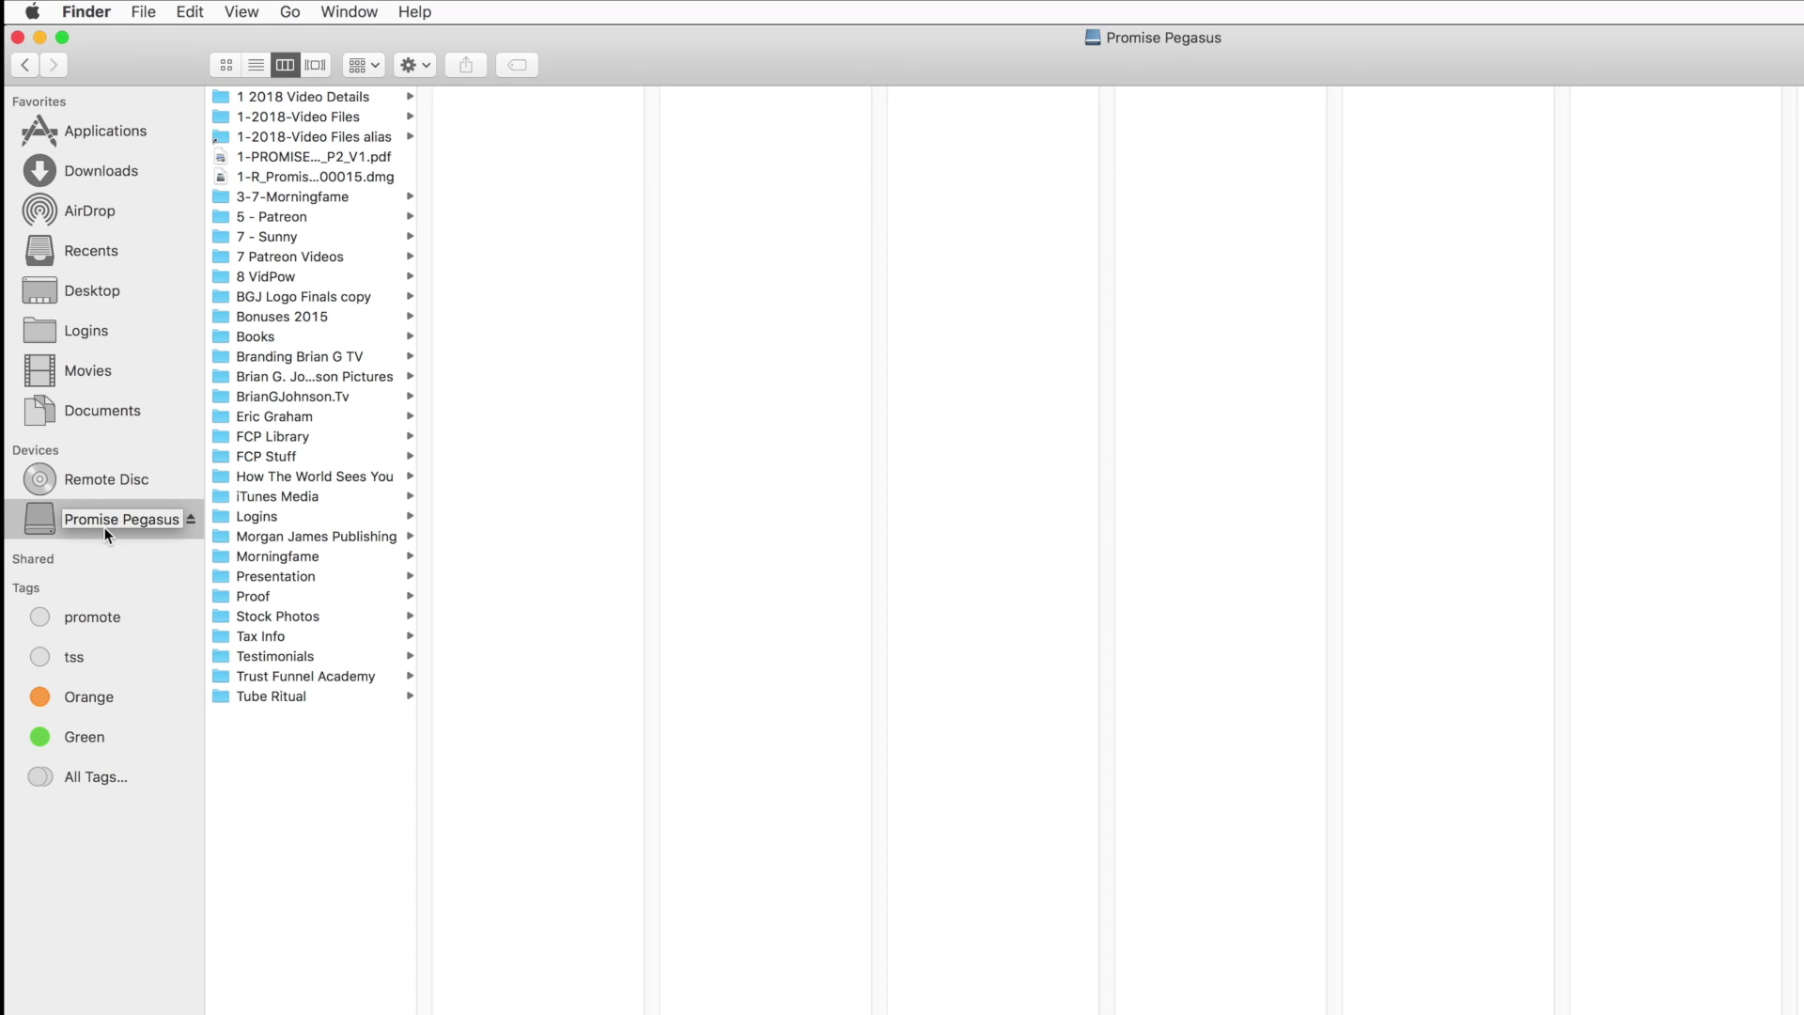
{"action": "right_click", "coordinate": [273, 787]}
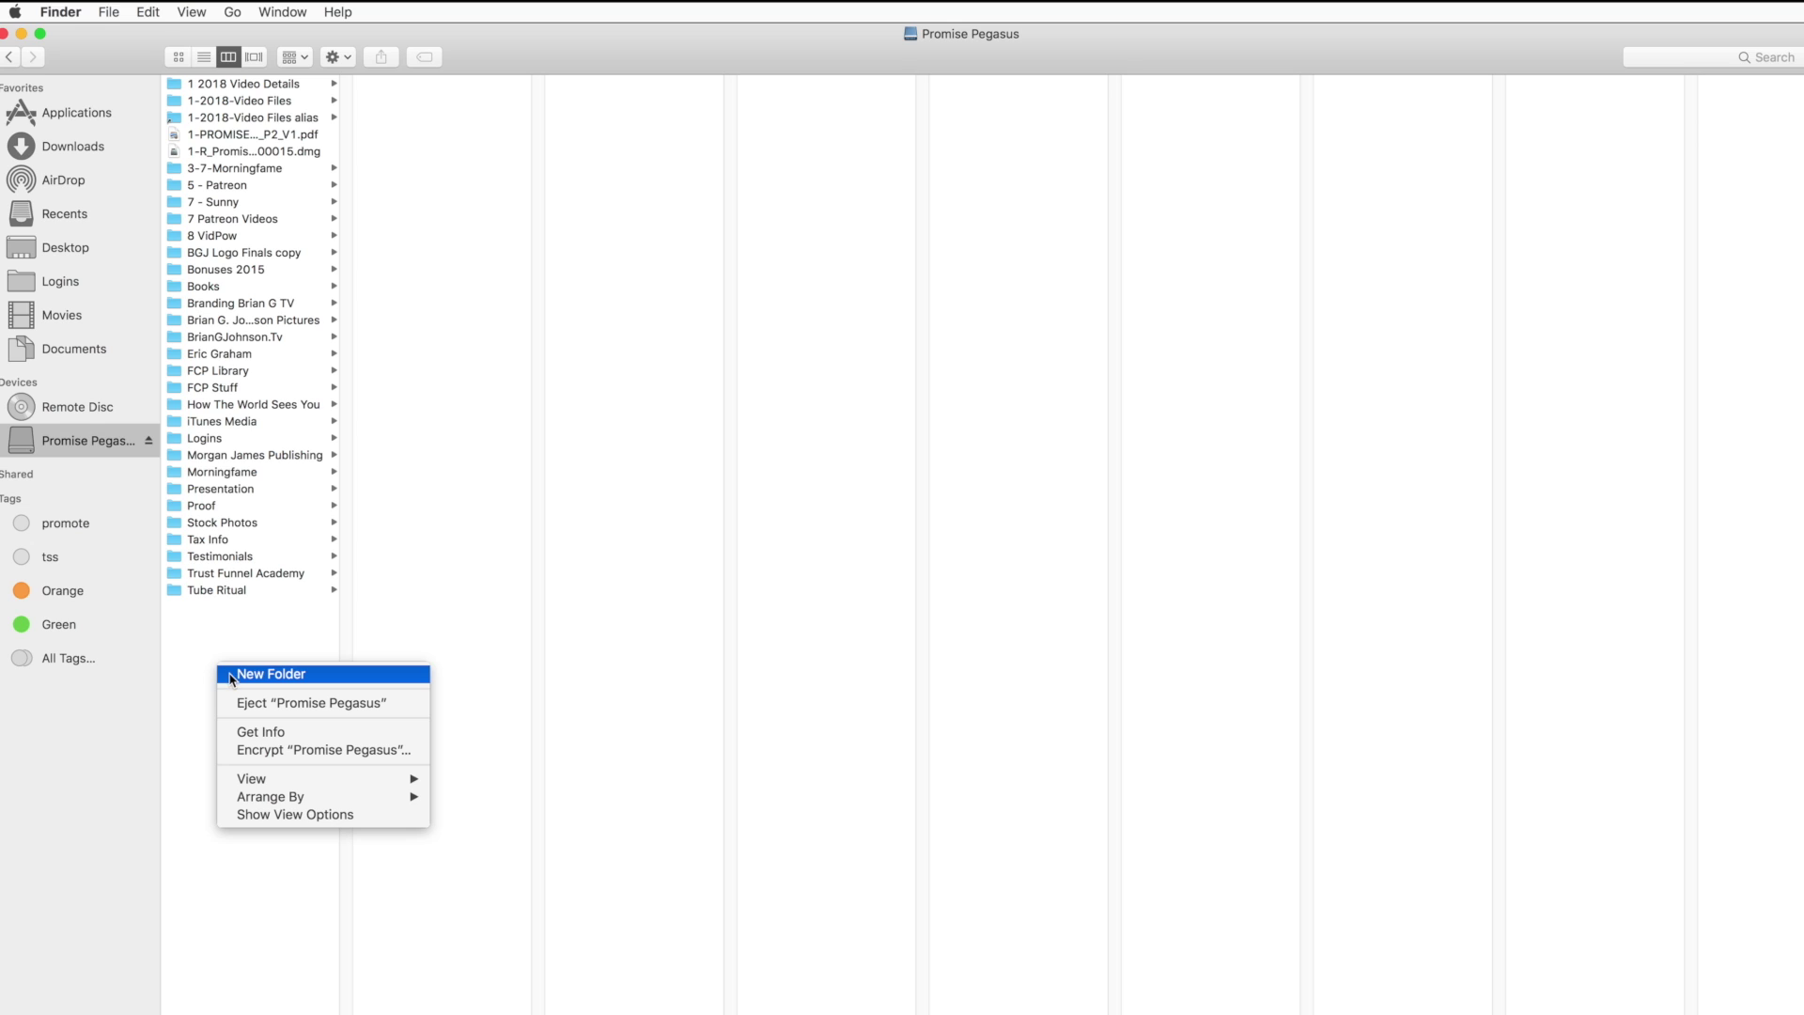
{"action": "left_click", "coordinate": [231, 675]}
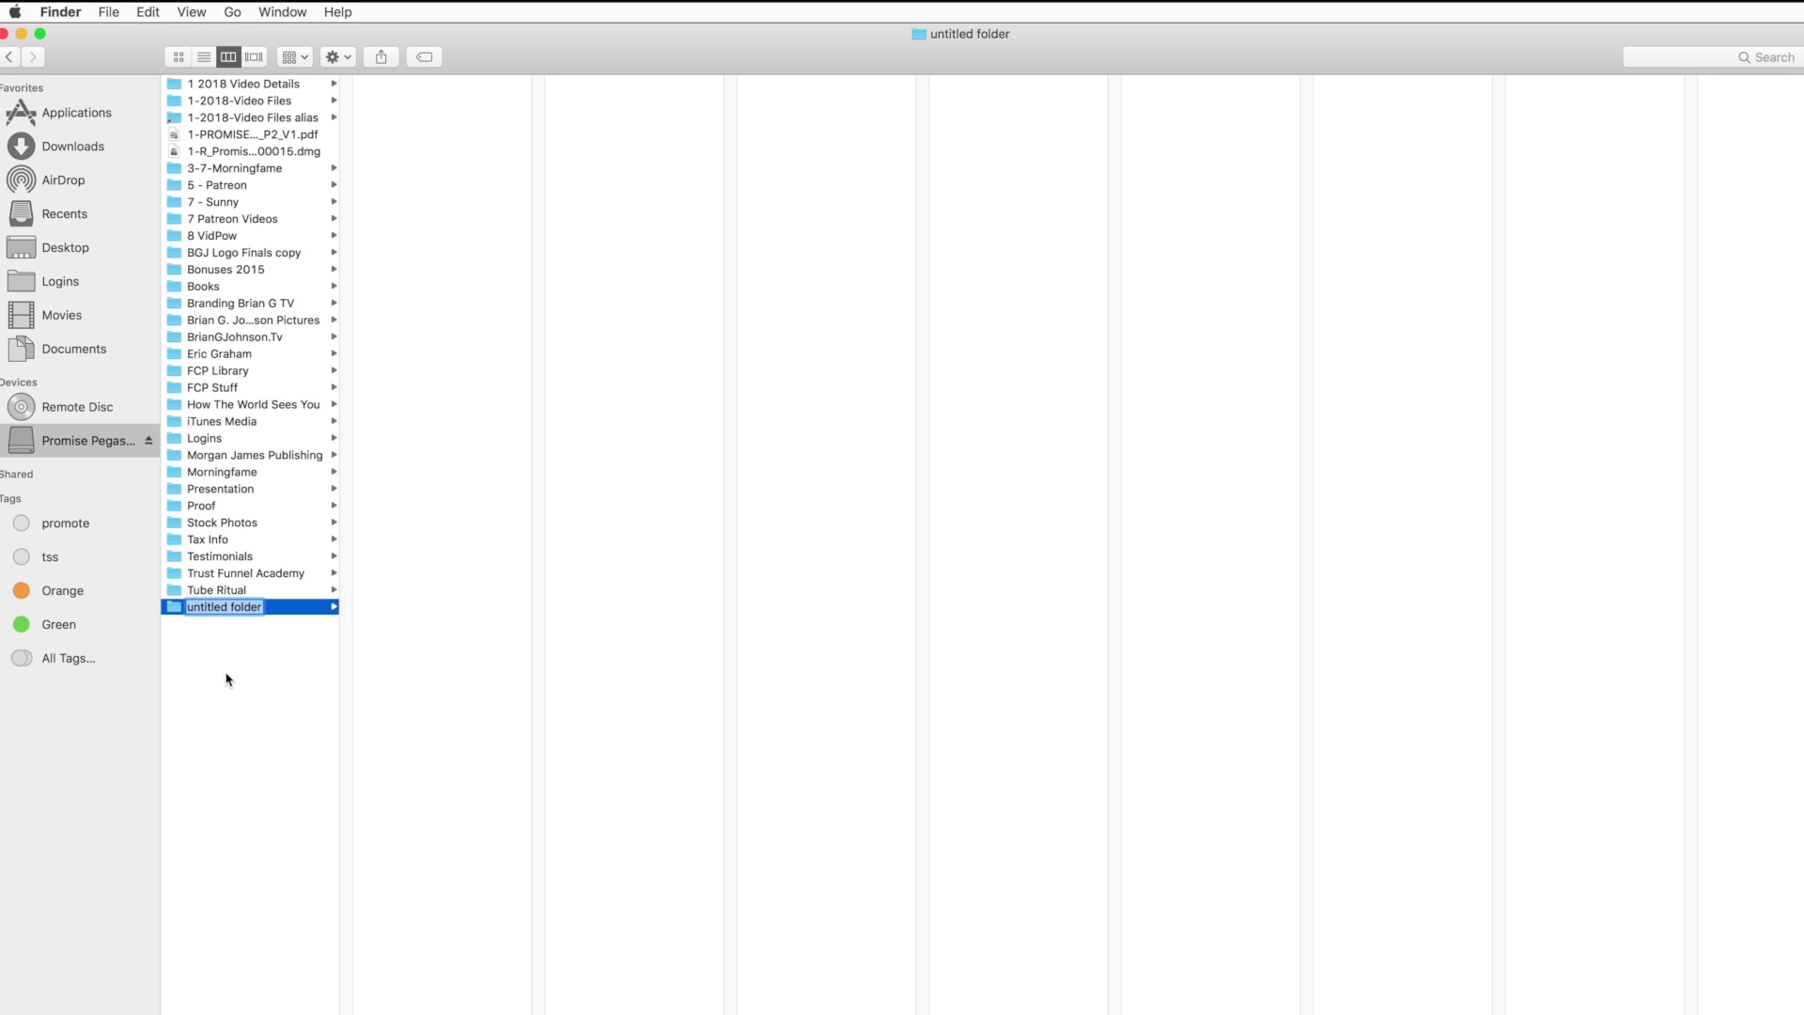
{"action": "type", "text": "Final Cut"}
{"action": "type", "text": " Library"}
{"action": "key", "text": "Return"}
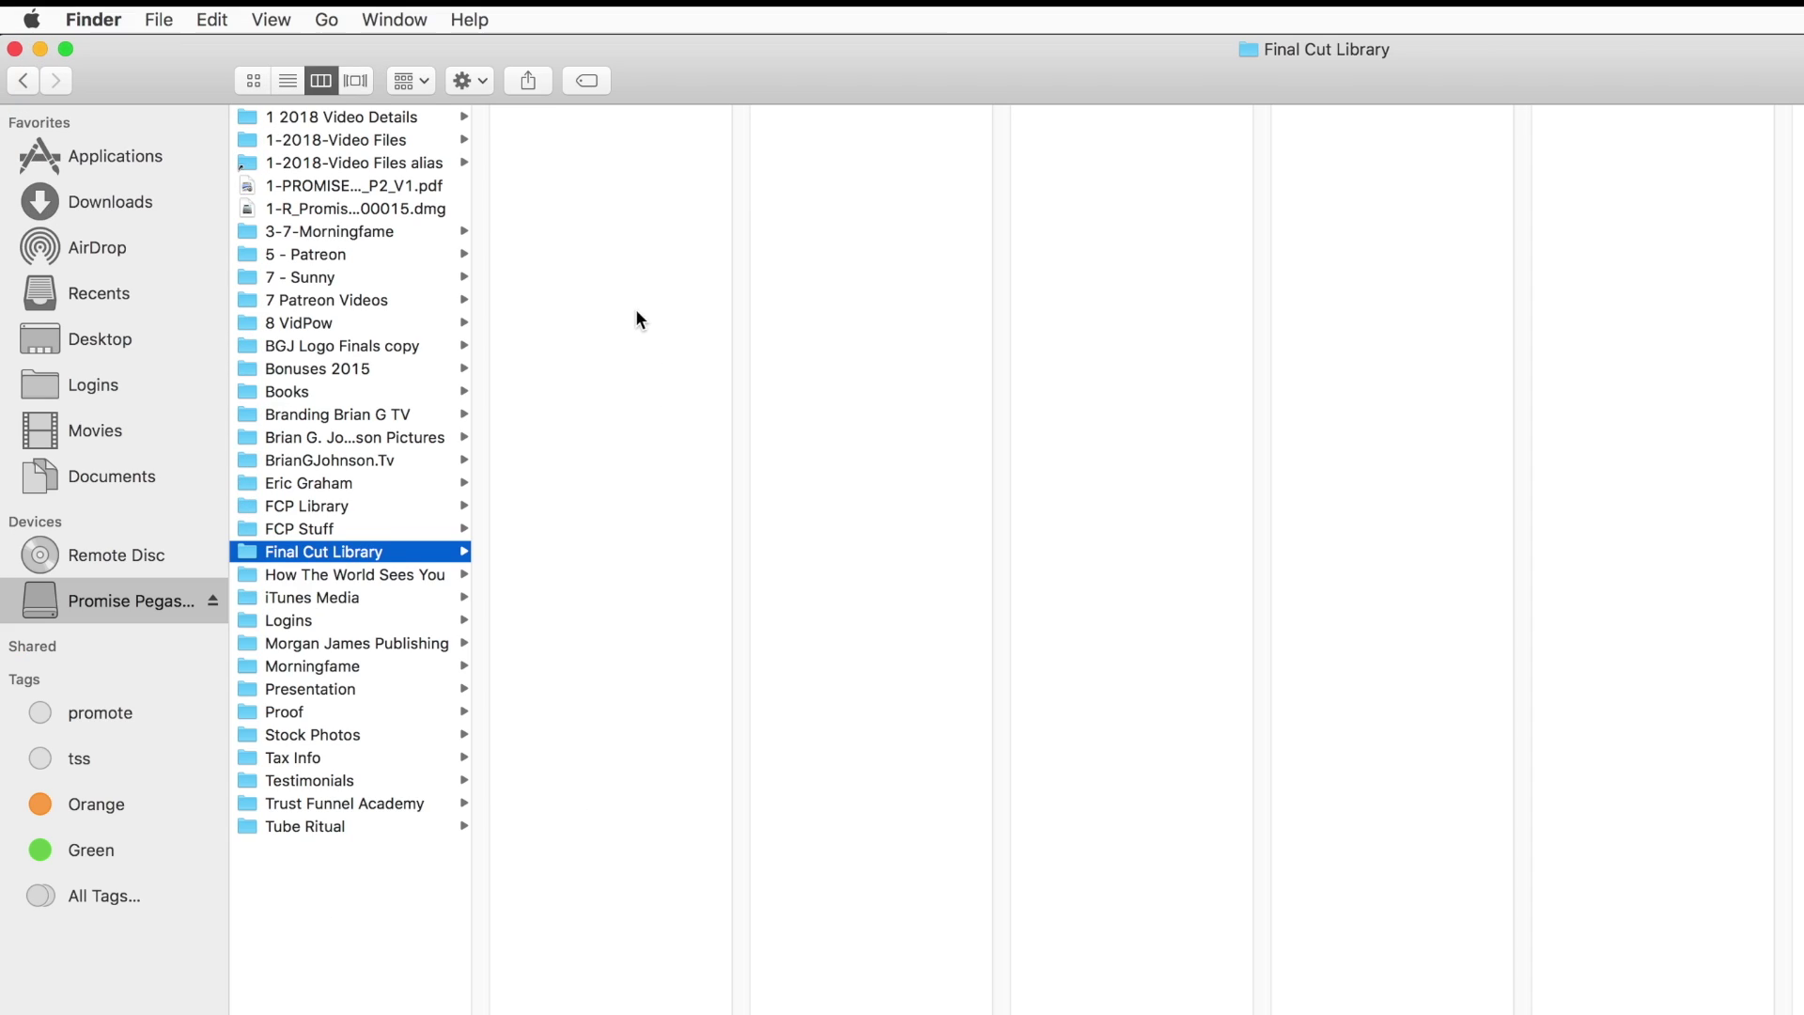
Add two new folders inside Final Cut Library, naming them Video and Audio
{"action": "right_click", "coordinate": [594, 193]}
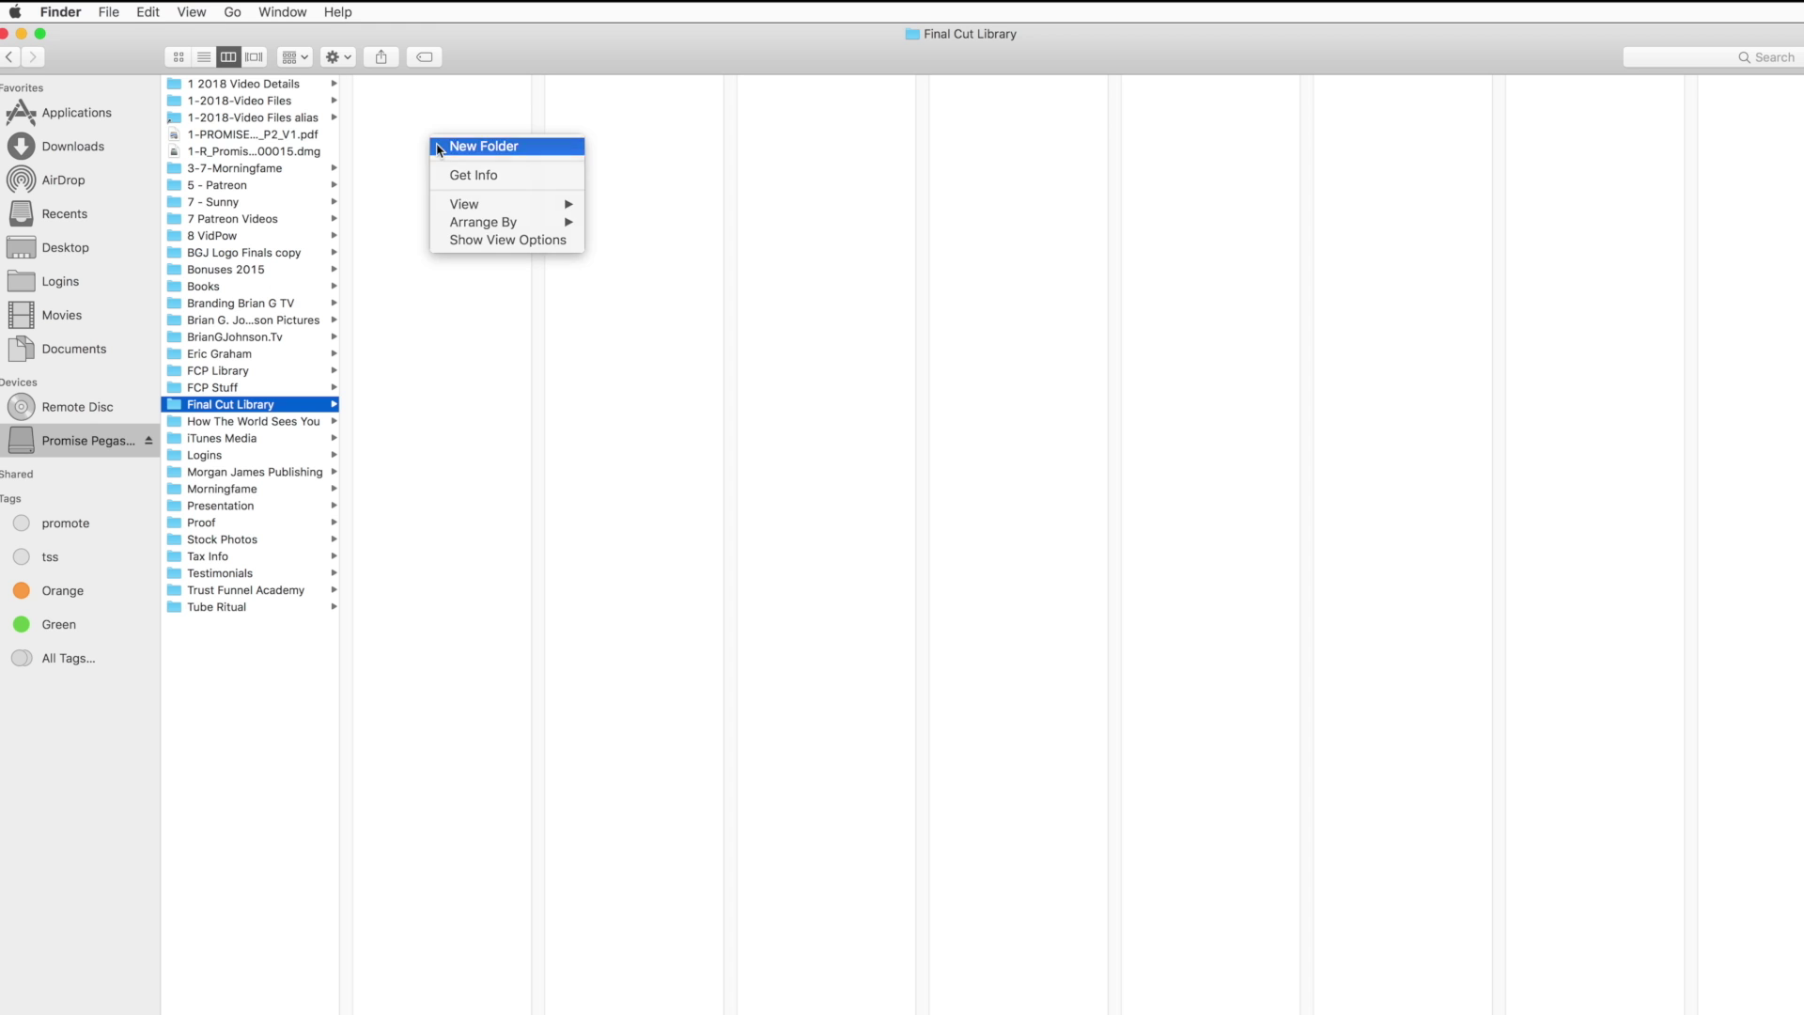
{"action": "left_click", "coordinate": [604, 206]}
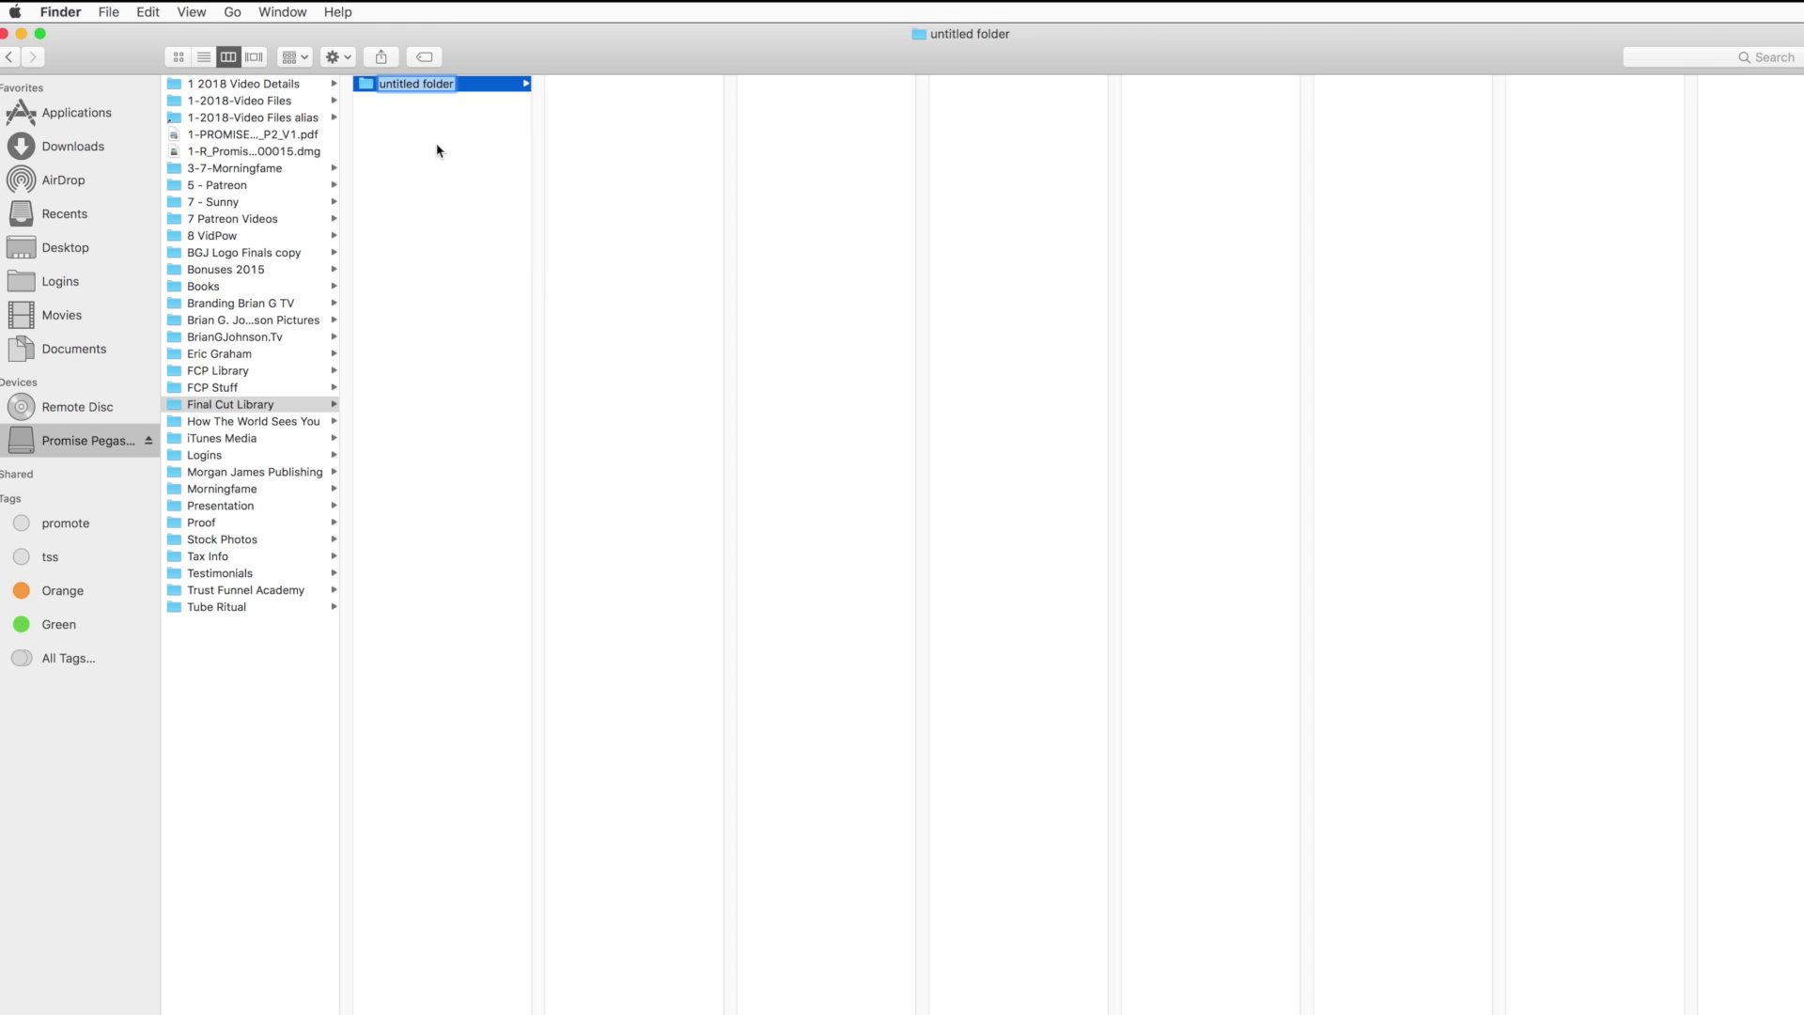
{"action": "right_click", "coordinate": [437, 150]}
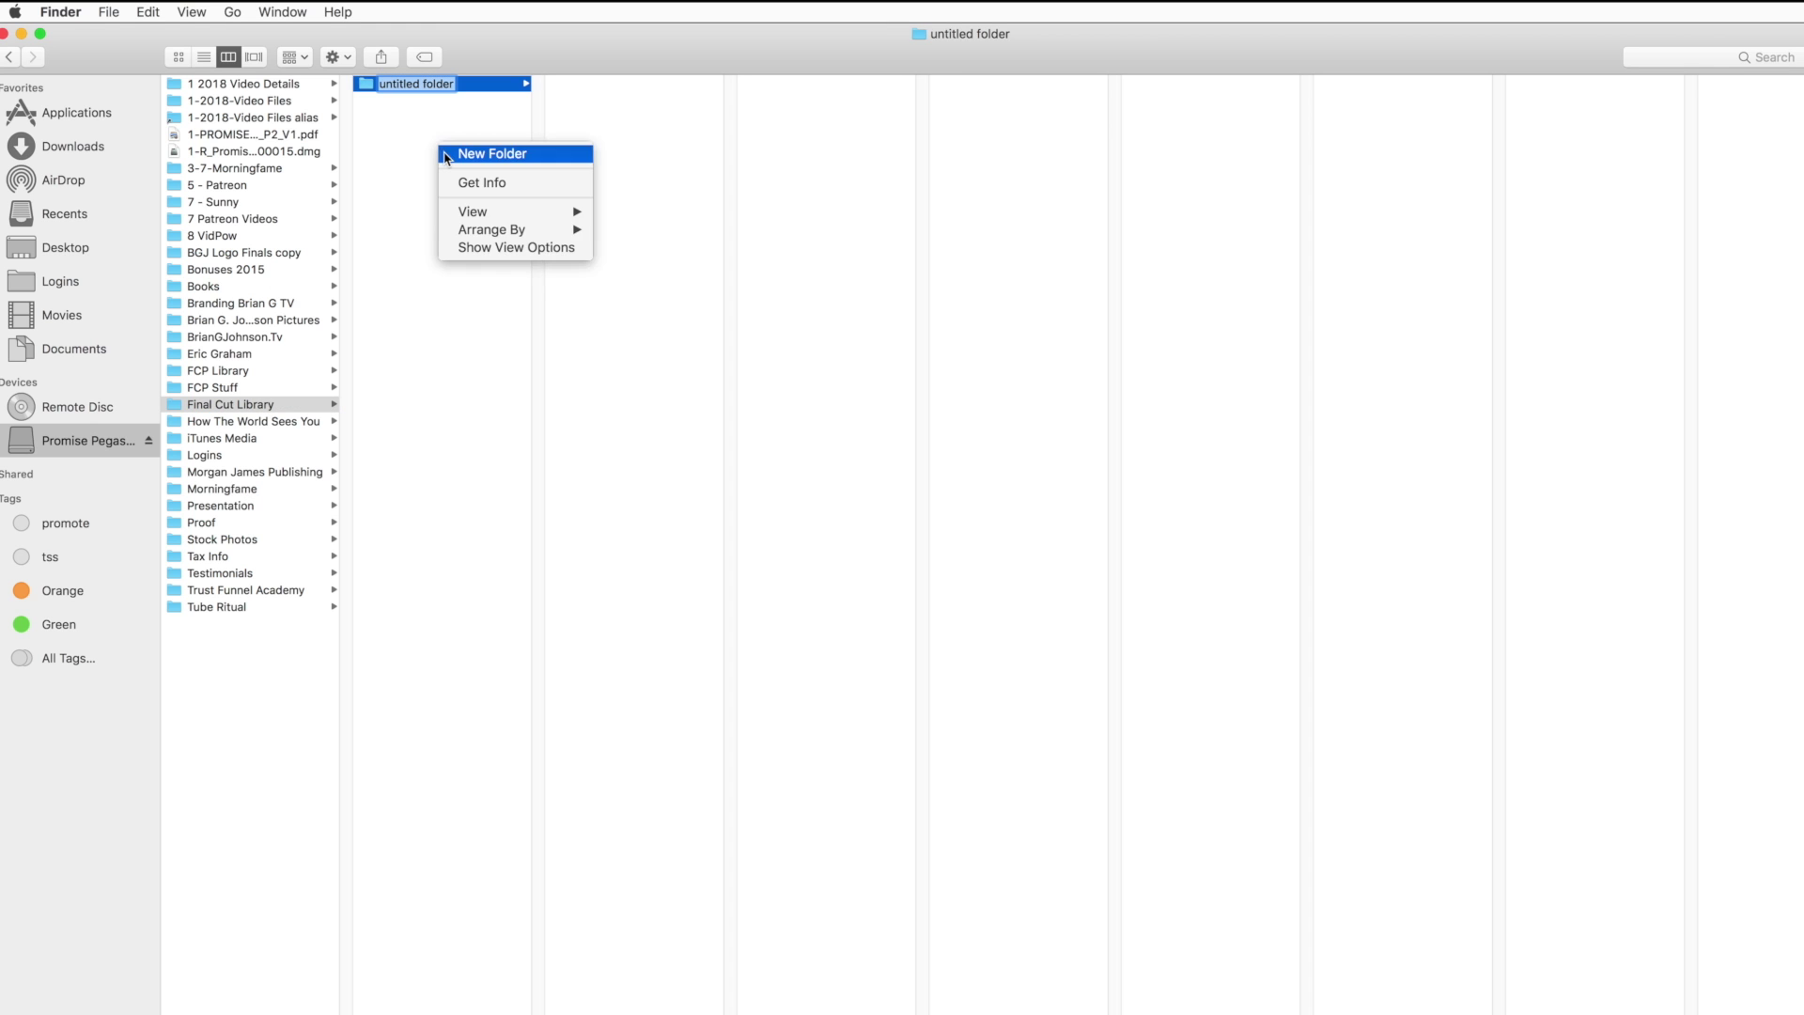
{"action": "left_click", "coordinate": [446, 154]}
{"action": "key", "text": "Tab"}
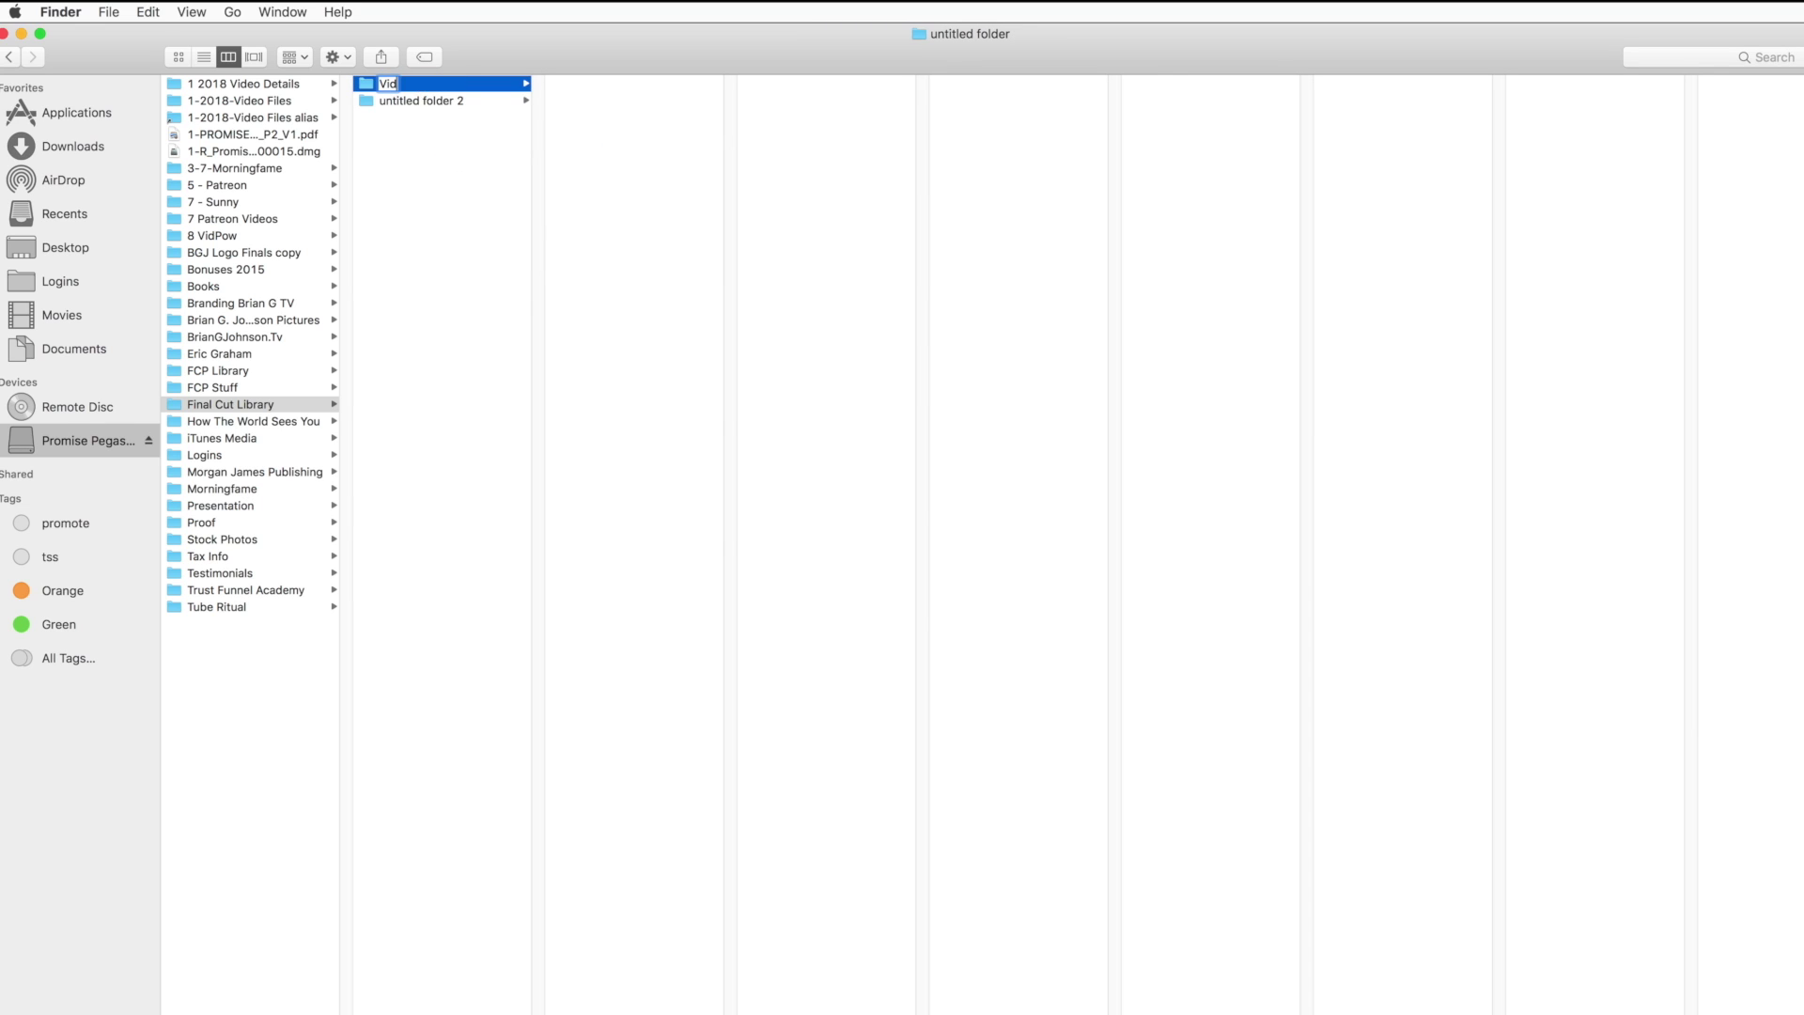
{"action": "type", "text": "Video"}
{"action": "key", "text": "Tab"}
{"action": "type", "text": "Audio"}
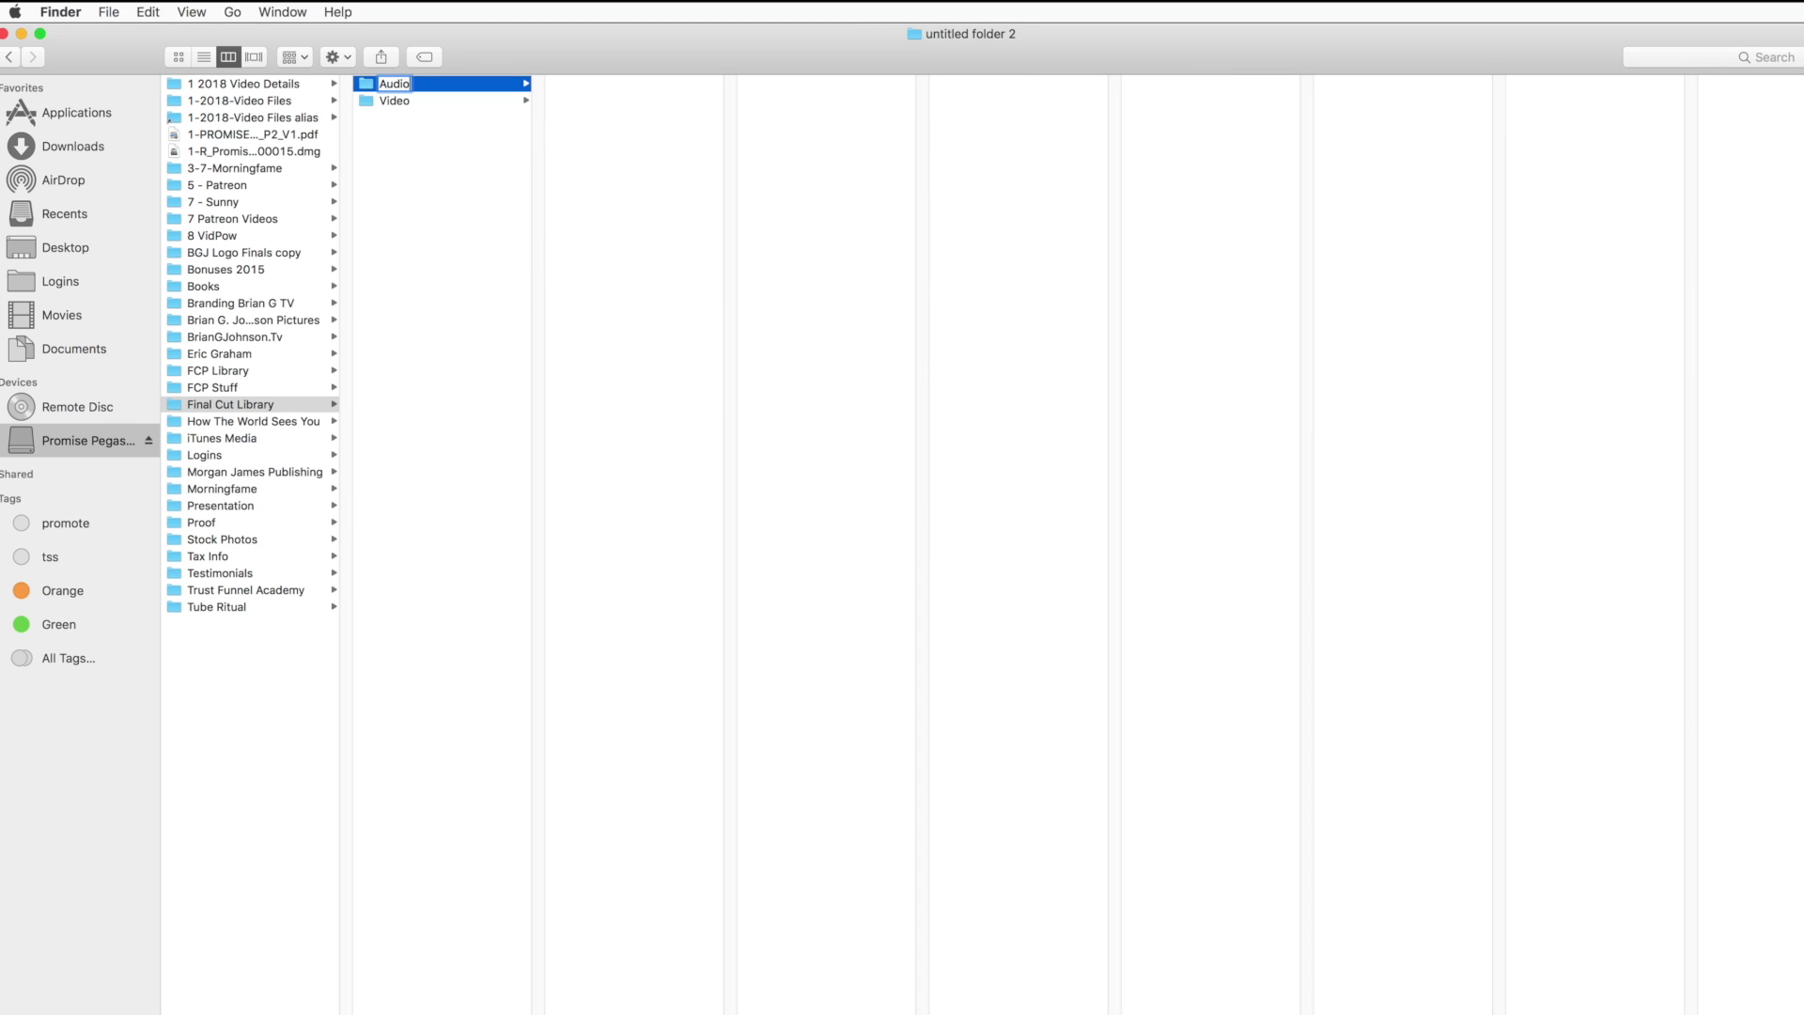
{"action": "key", "text": "Return"}
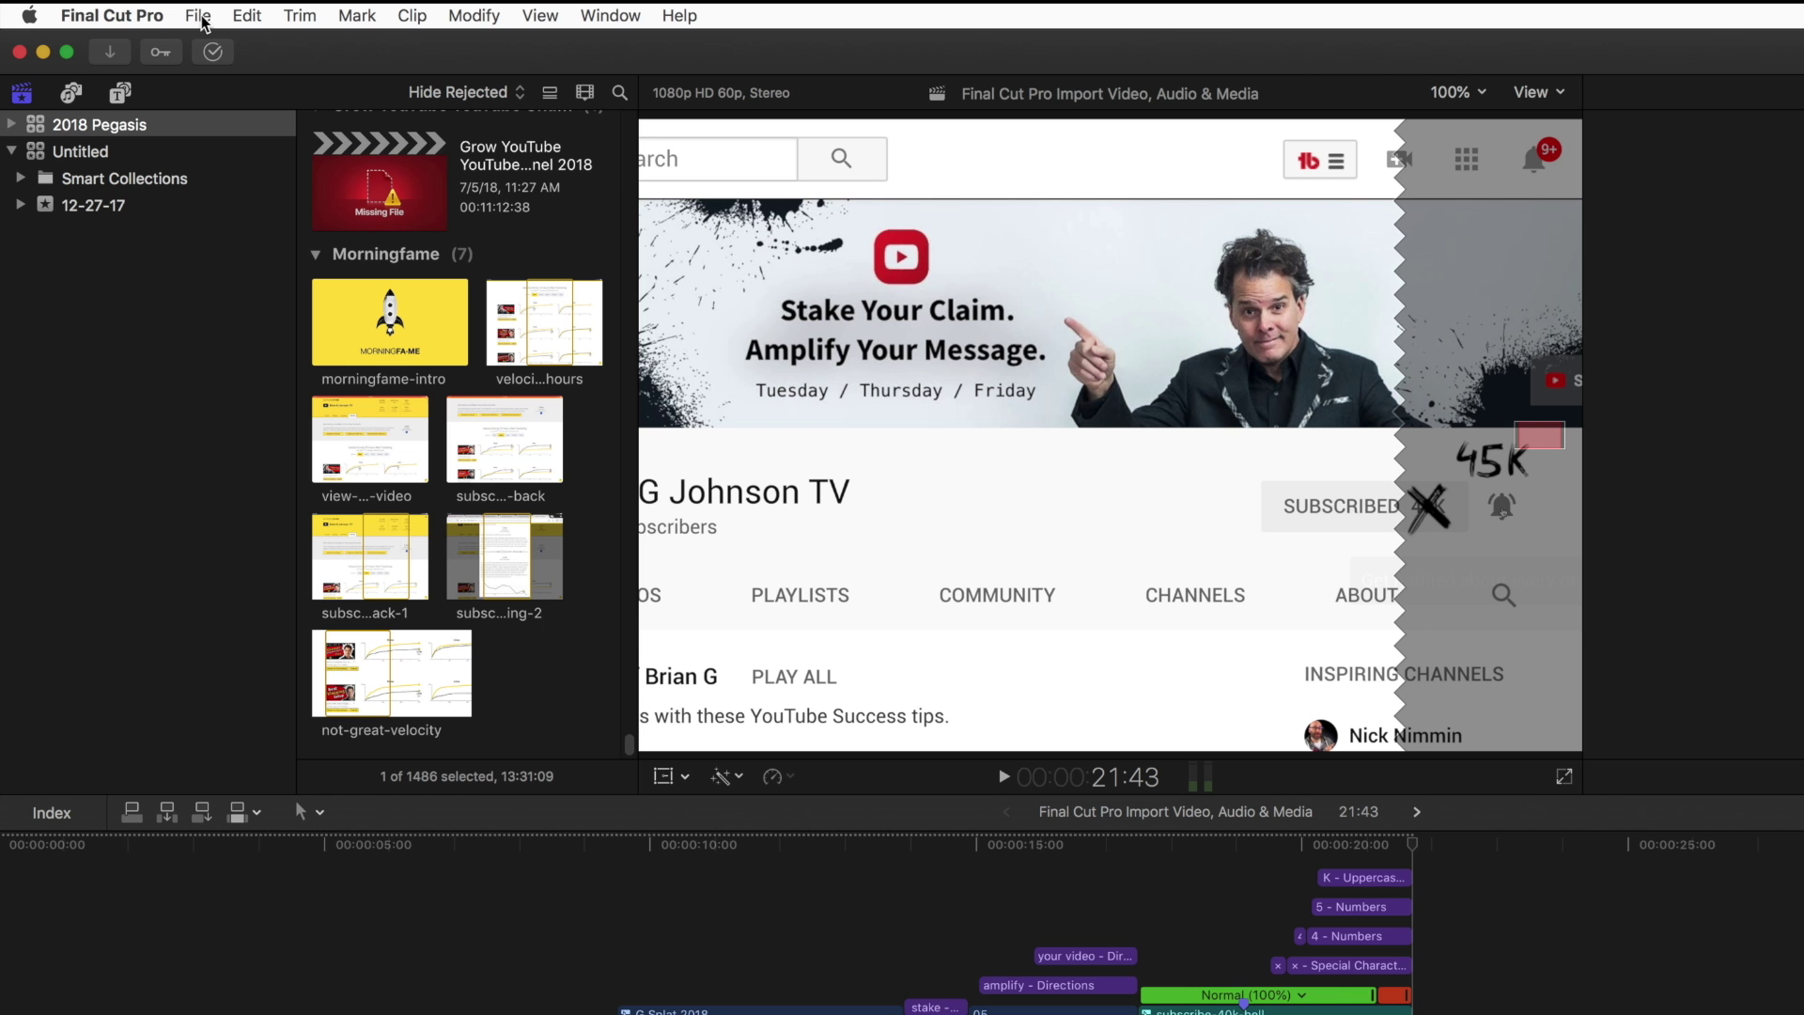
Create a library named 'Final Cut Library', saved in Promise Pegasus > Final Cut Library
{"action": "left_click", "coordinate": [198, 17]}
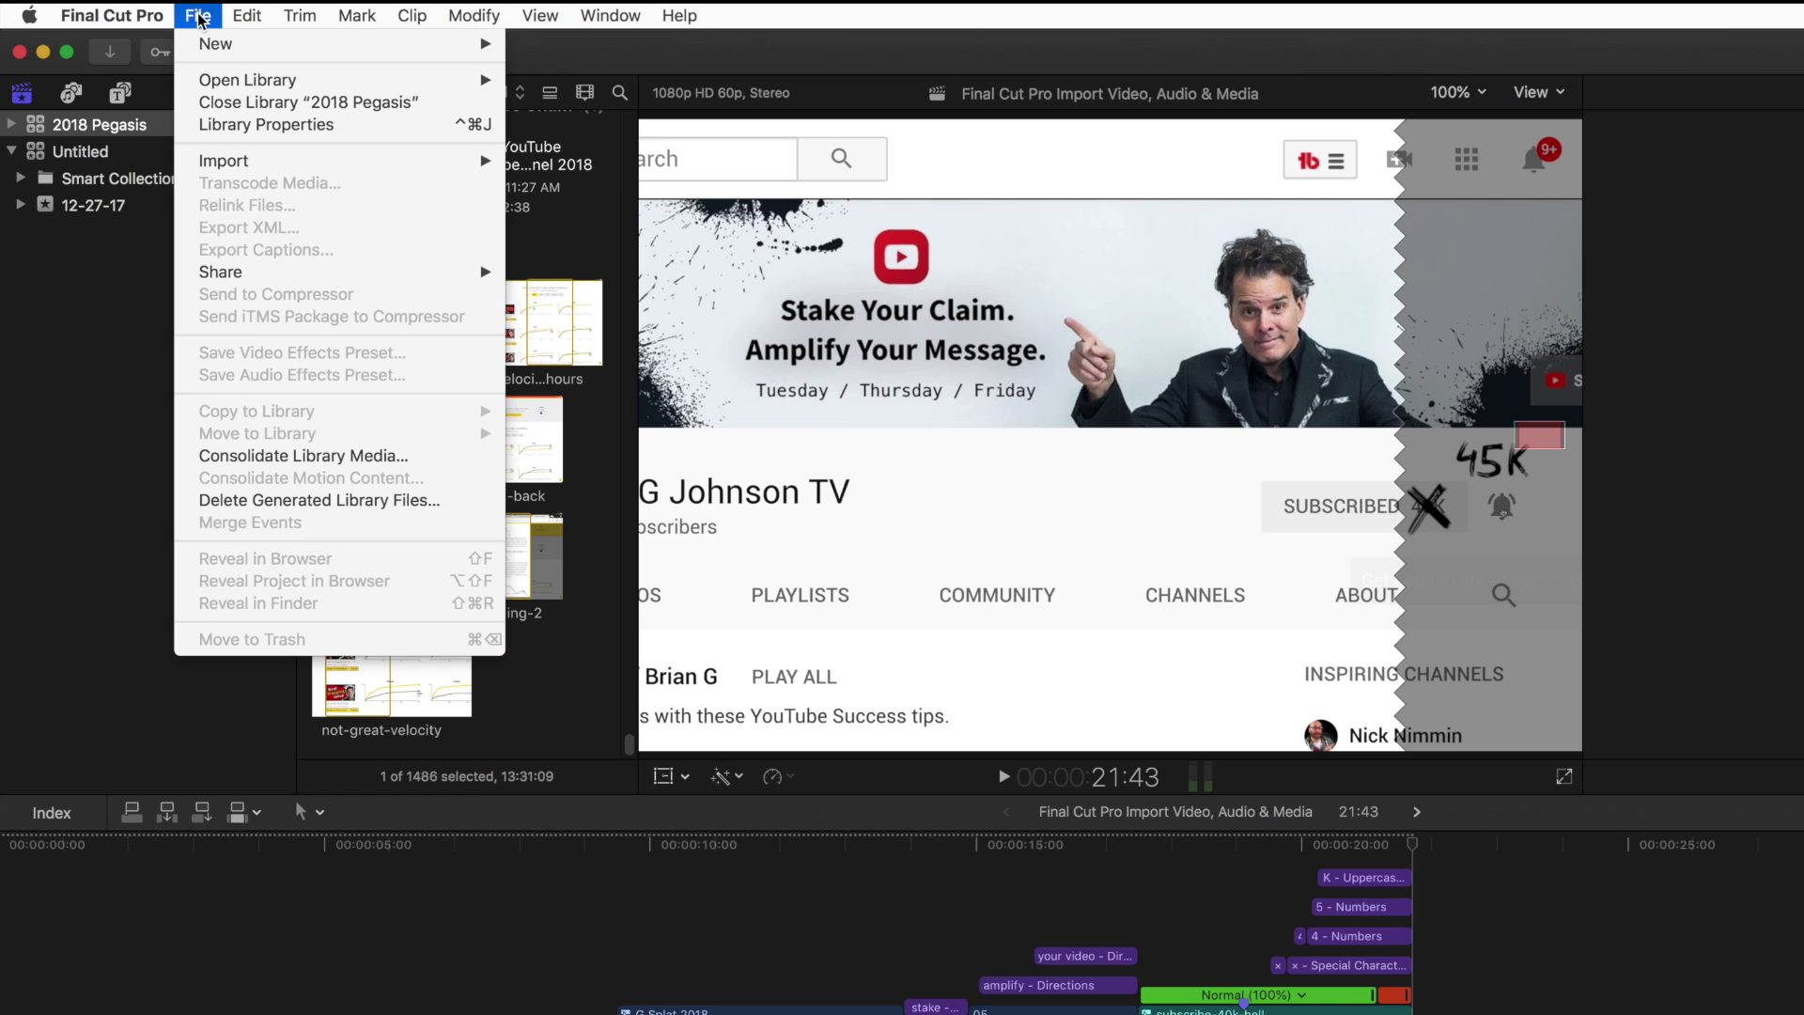
{"action": "mouse_move", "coordinate": [209, 44]}
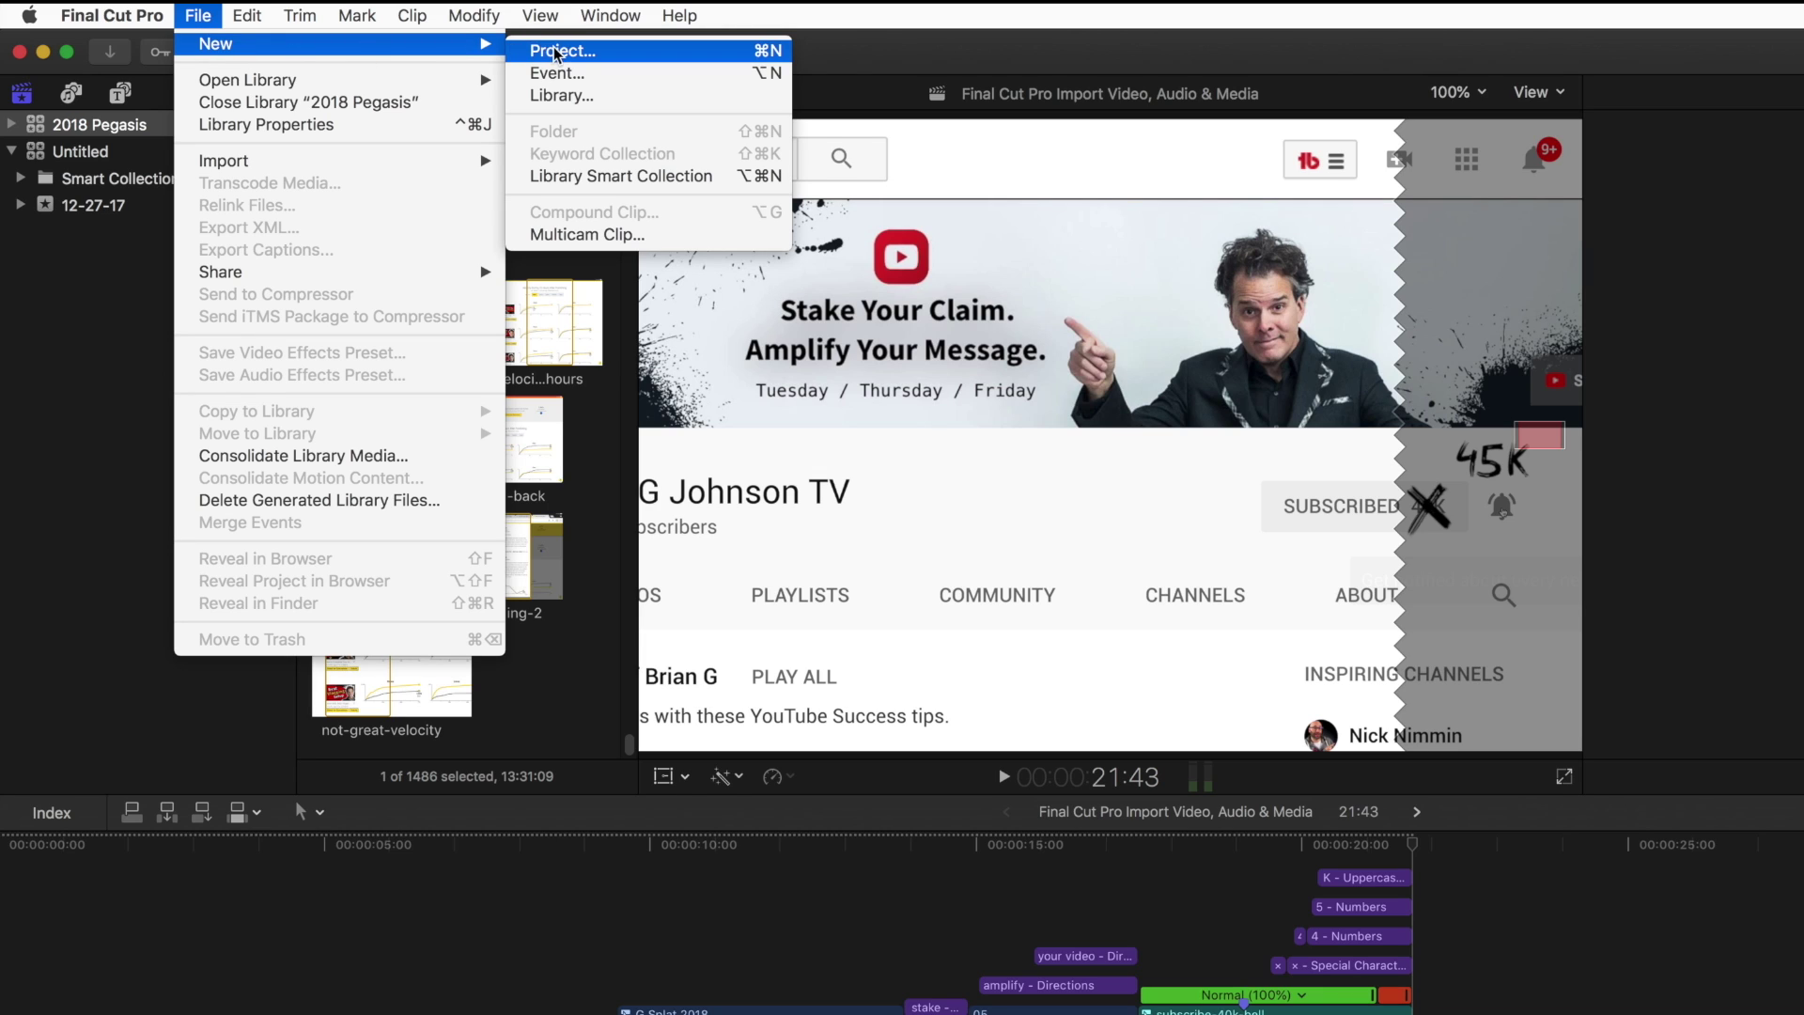
{"action": "left_click", "coordinate": [571, 97]}
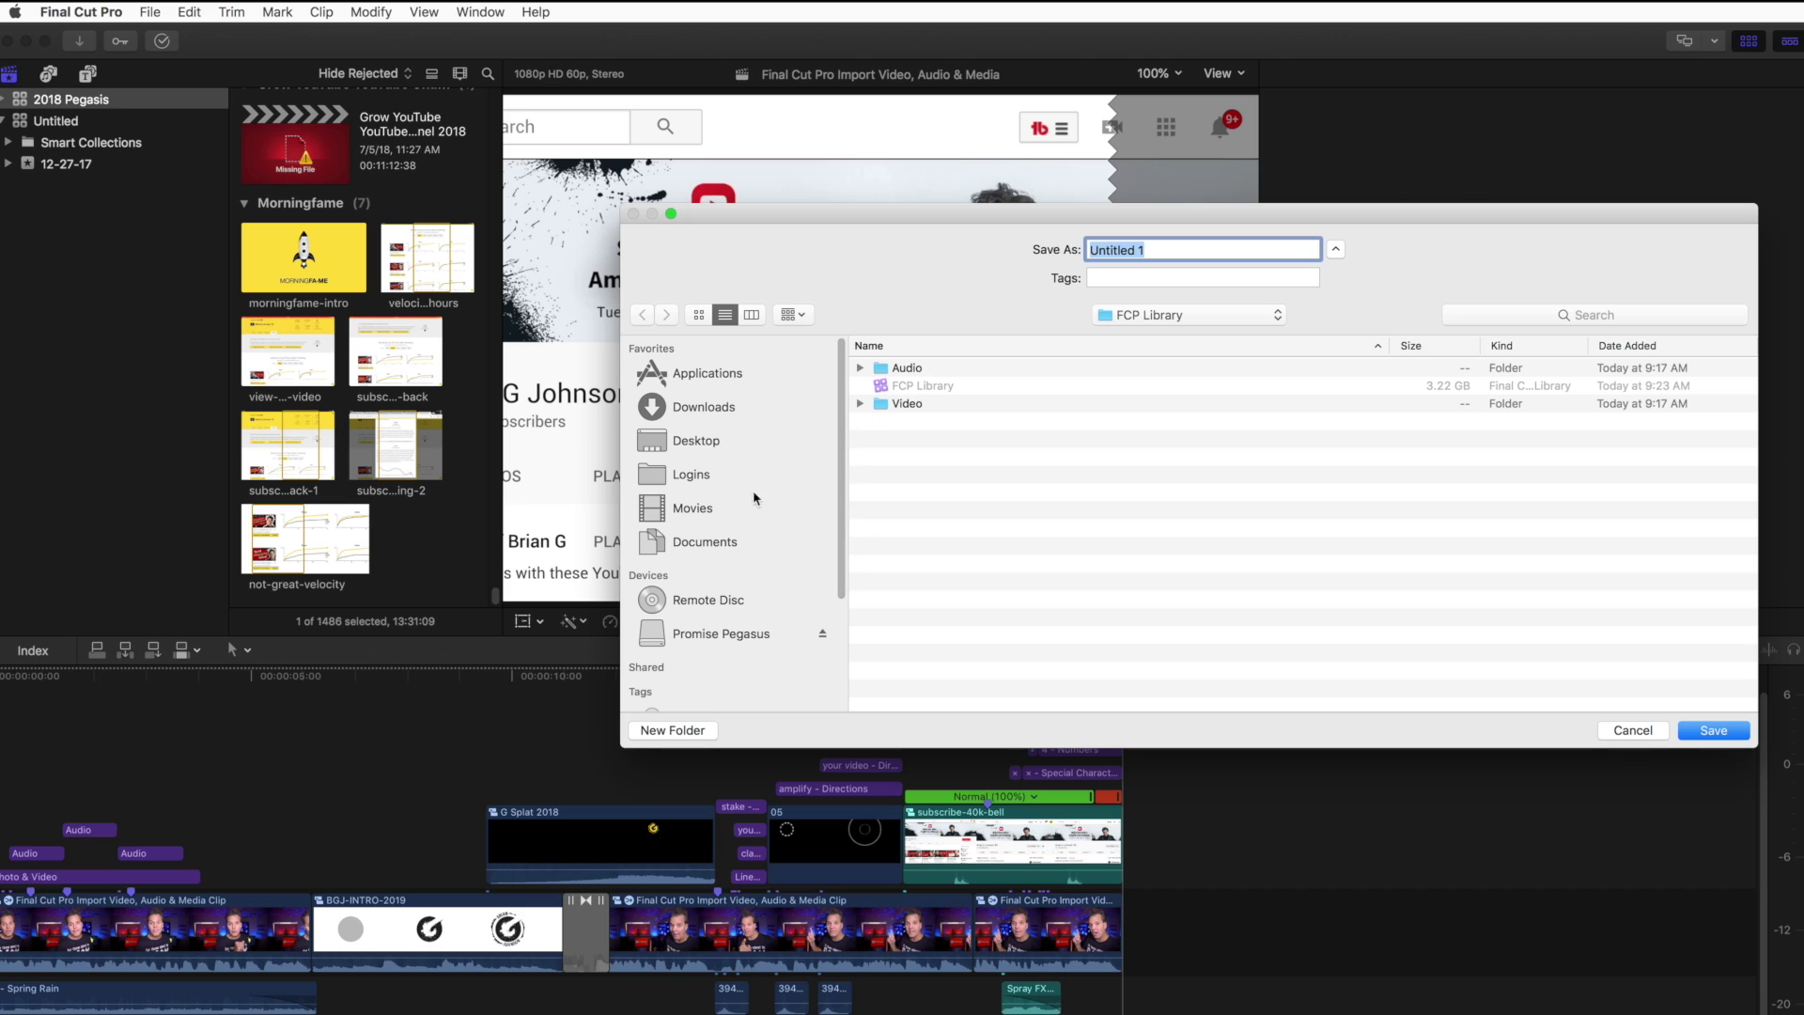
{"action": "left_click", "coordinate": [711, 641]}
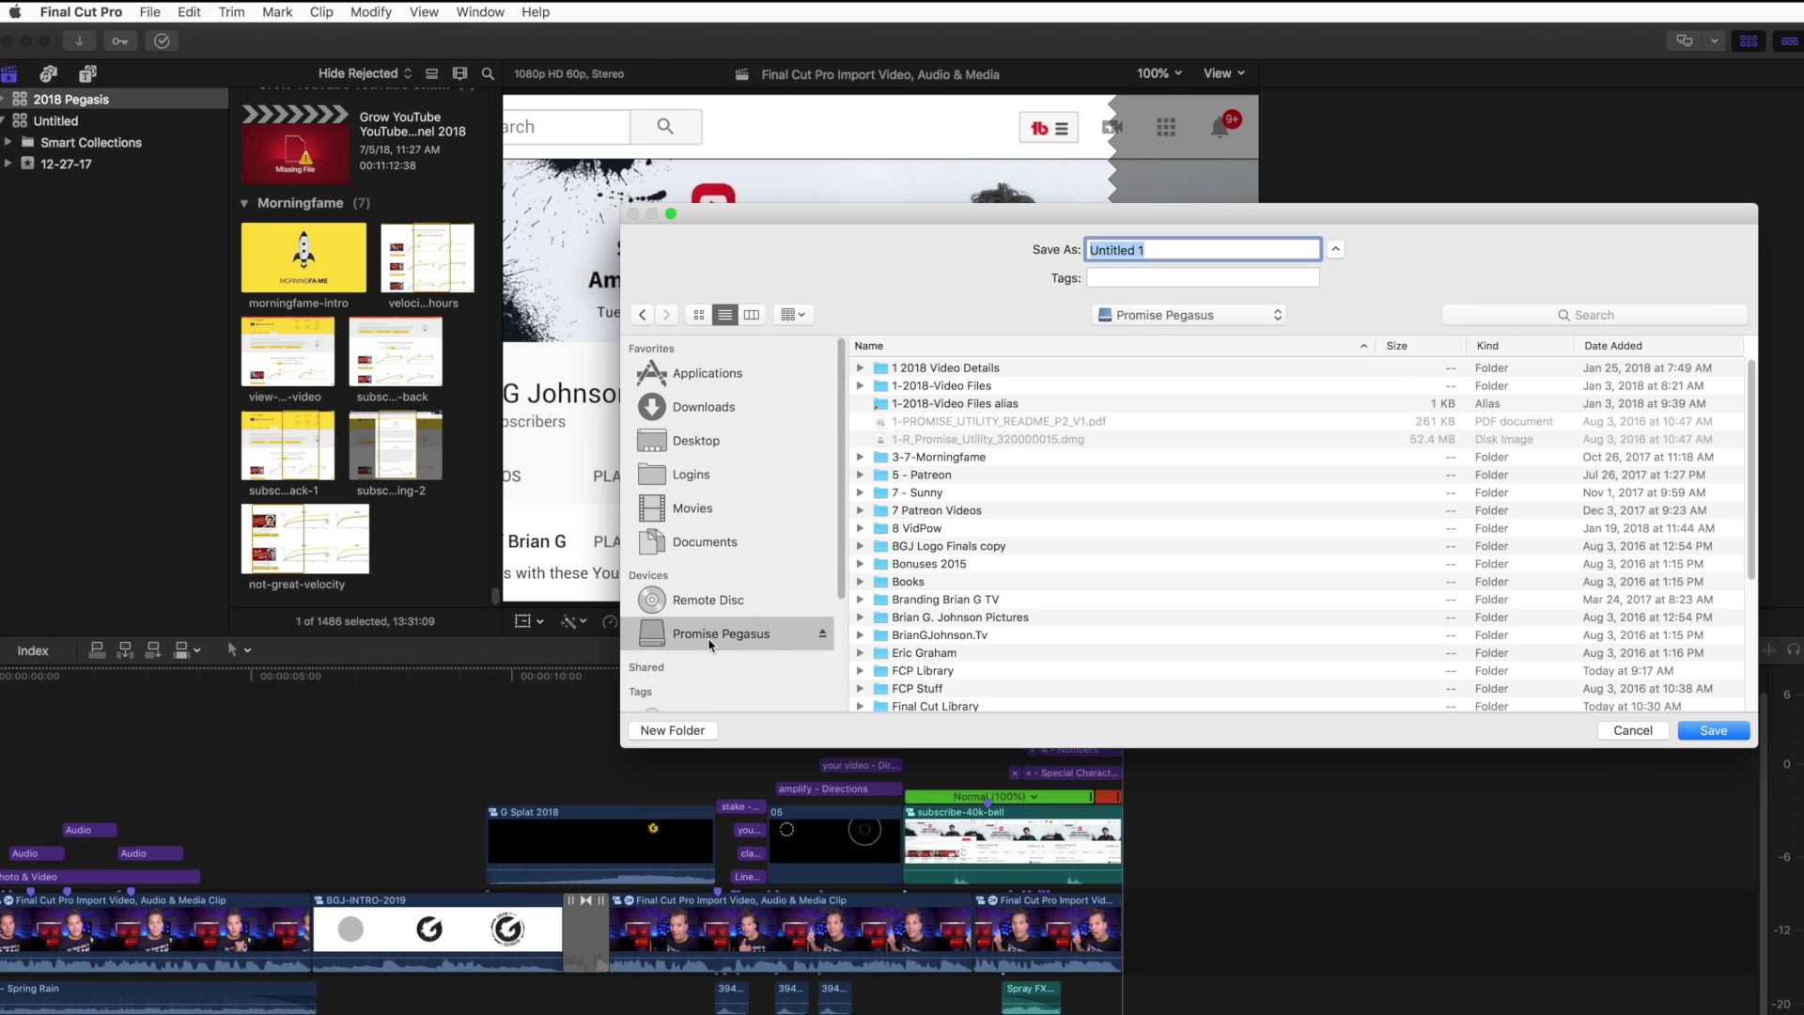
{"action": "scroll", "coordinate": [999, 579], "scroll_direction": "down", "scroll_amount": 3}
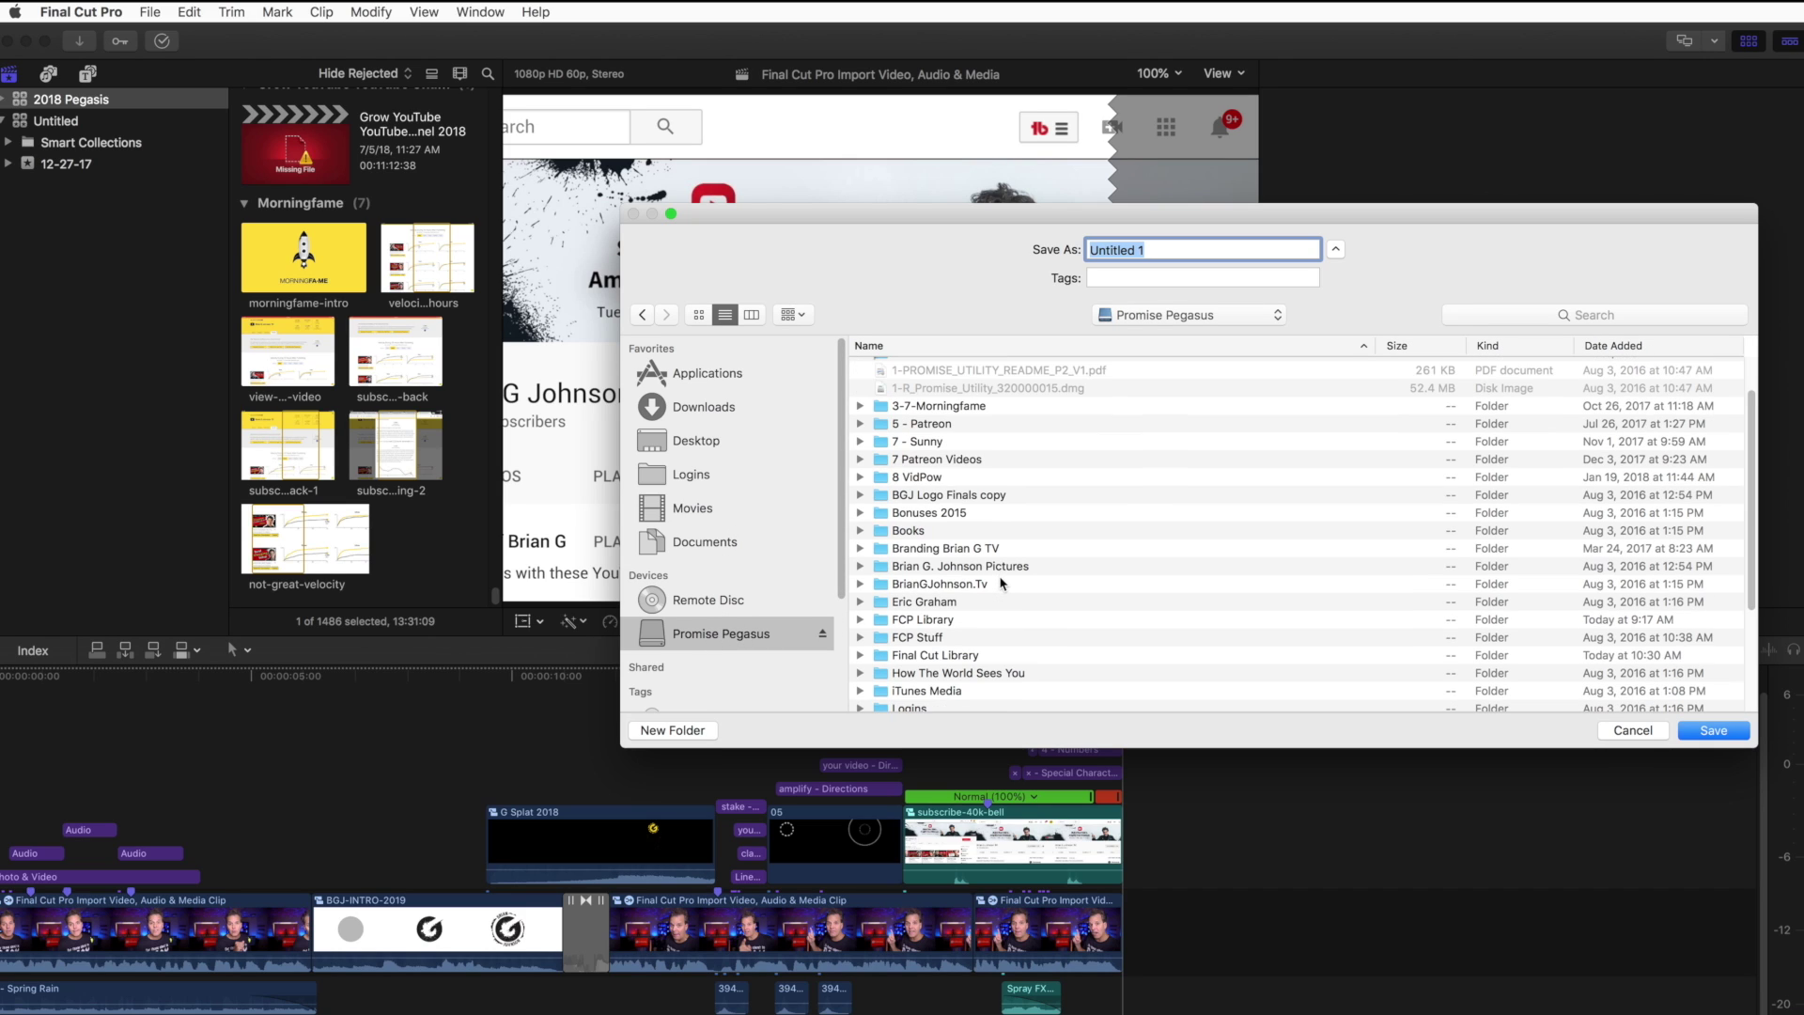
{"action": "left_click", "coordinate": [928, 656]}
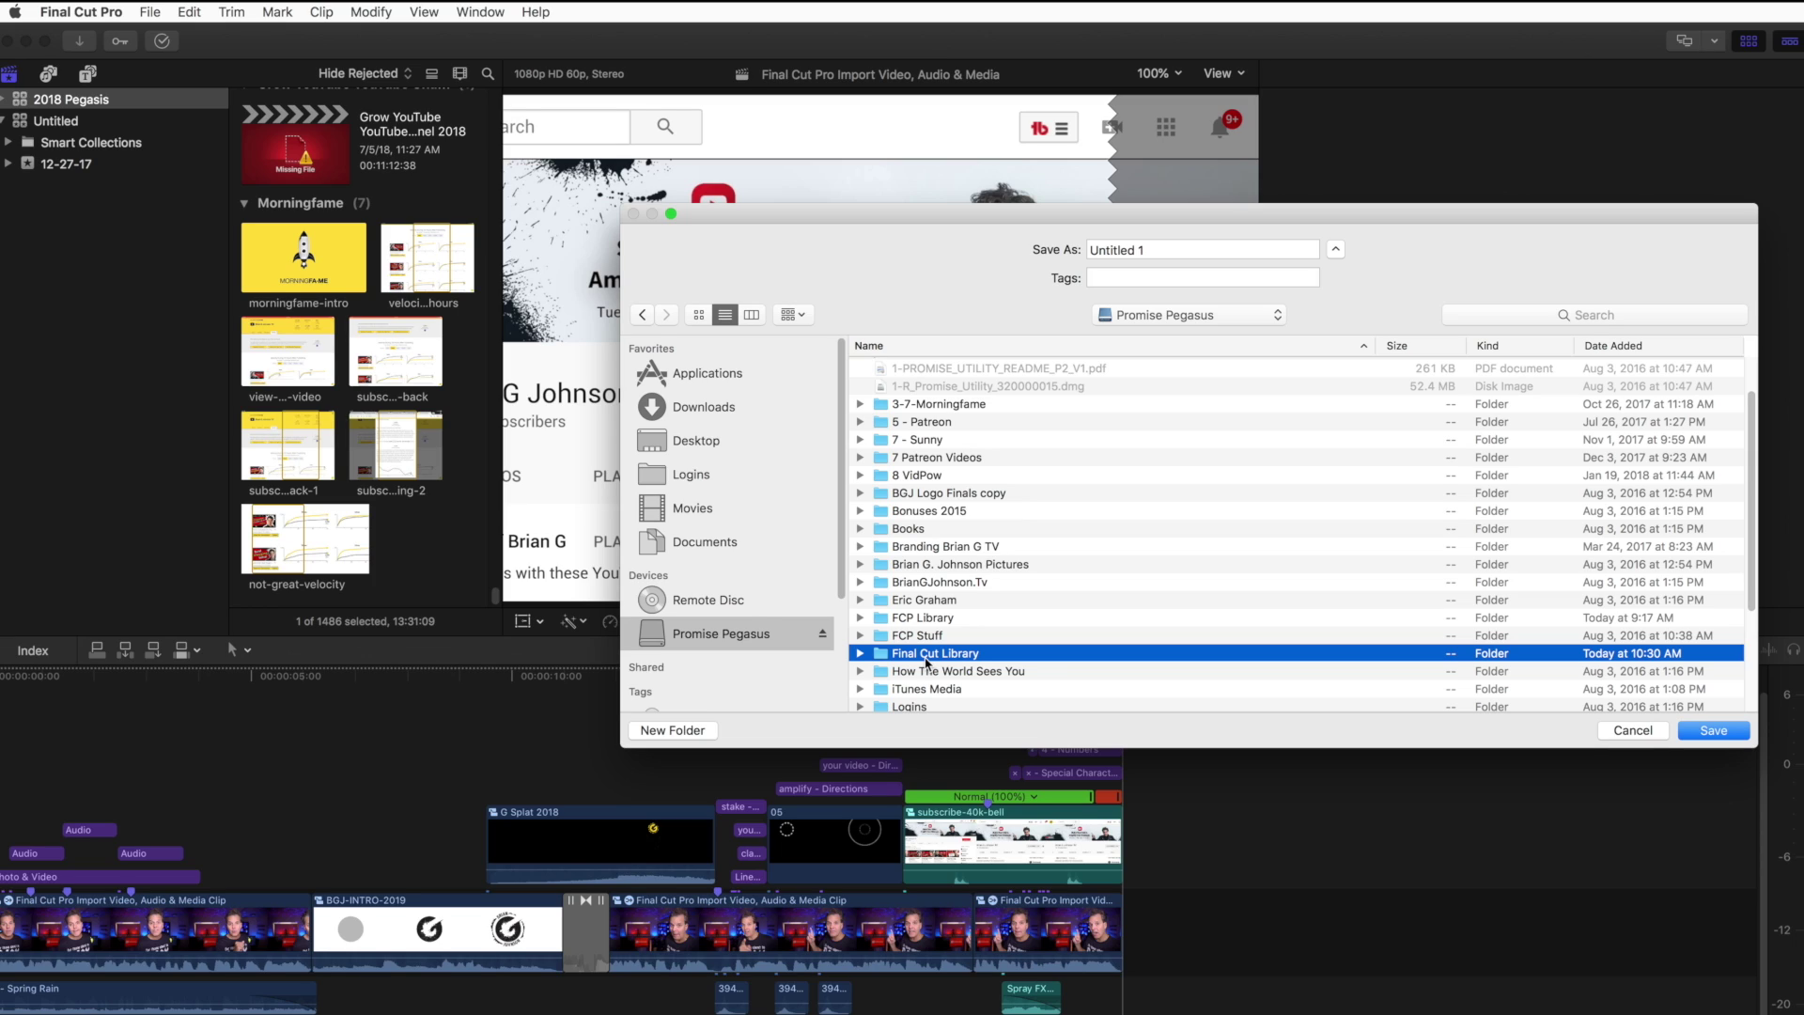
{"action": "double_click", "coordinate": [926, 660]}
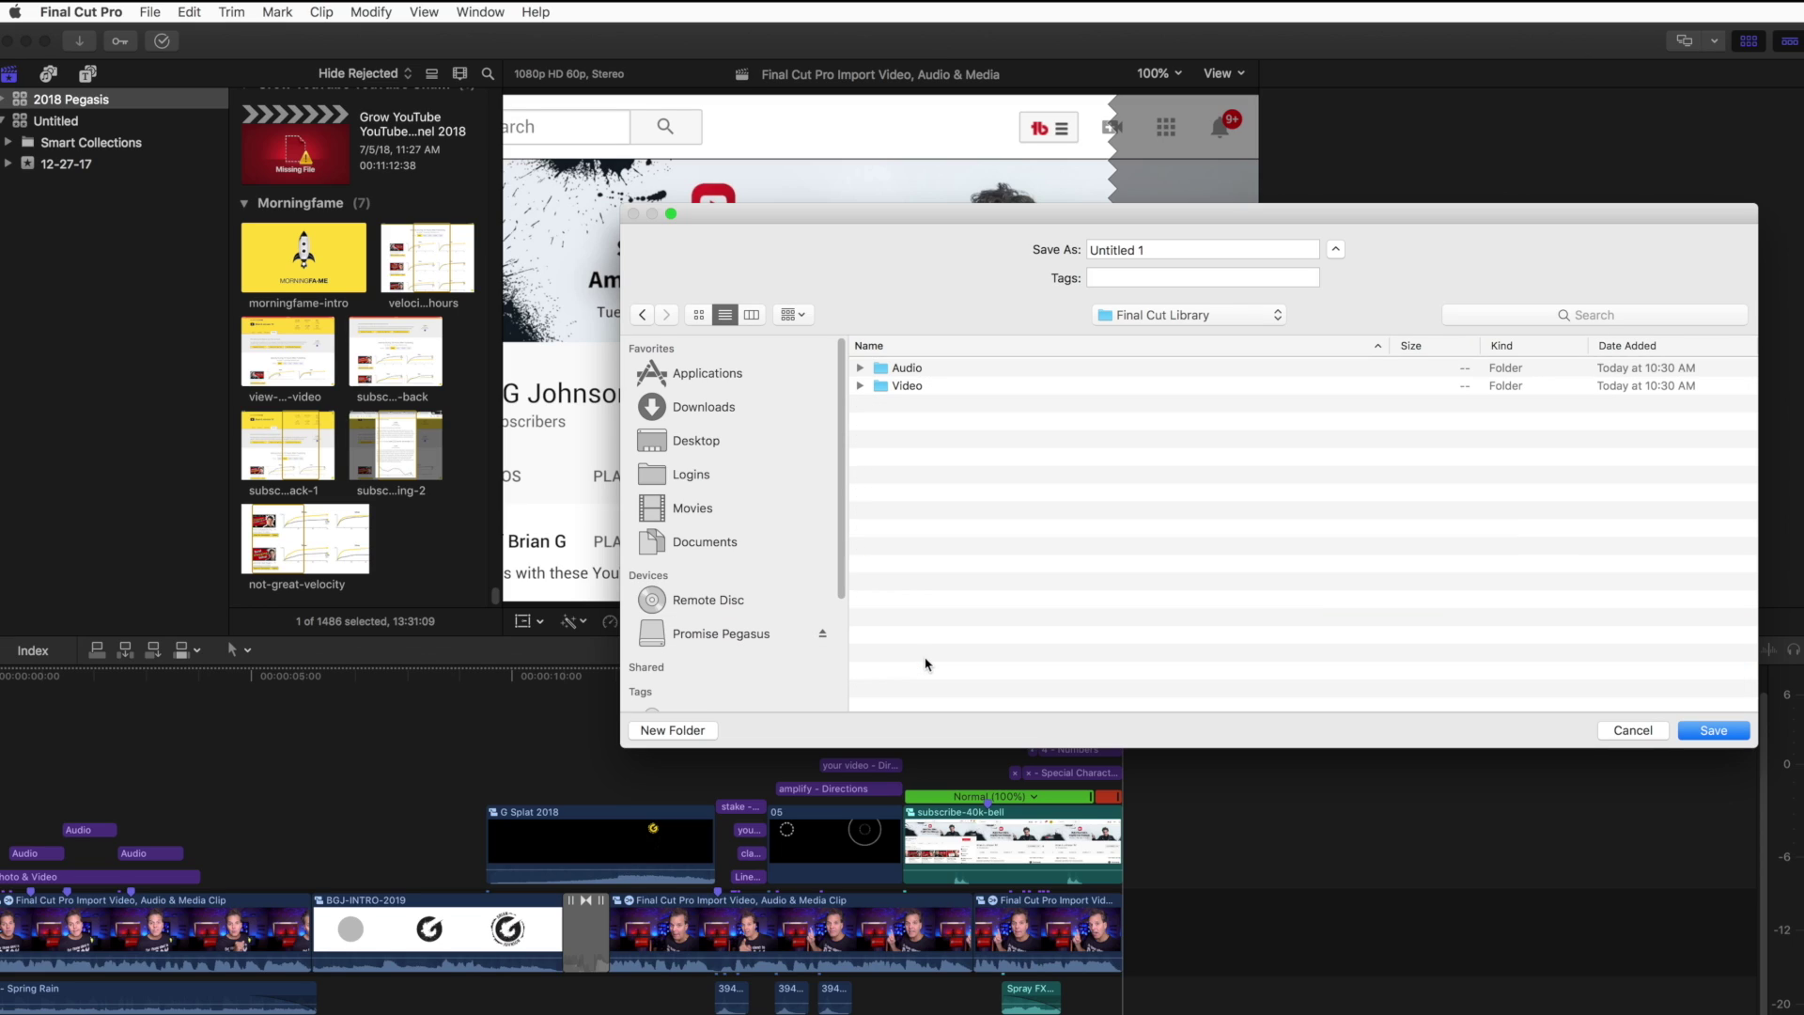
{"action": "left_click", "coordinate": [1073, 243]}
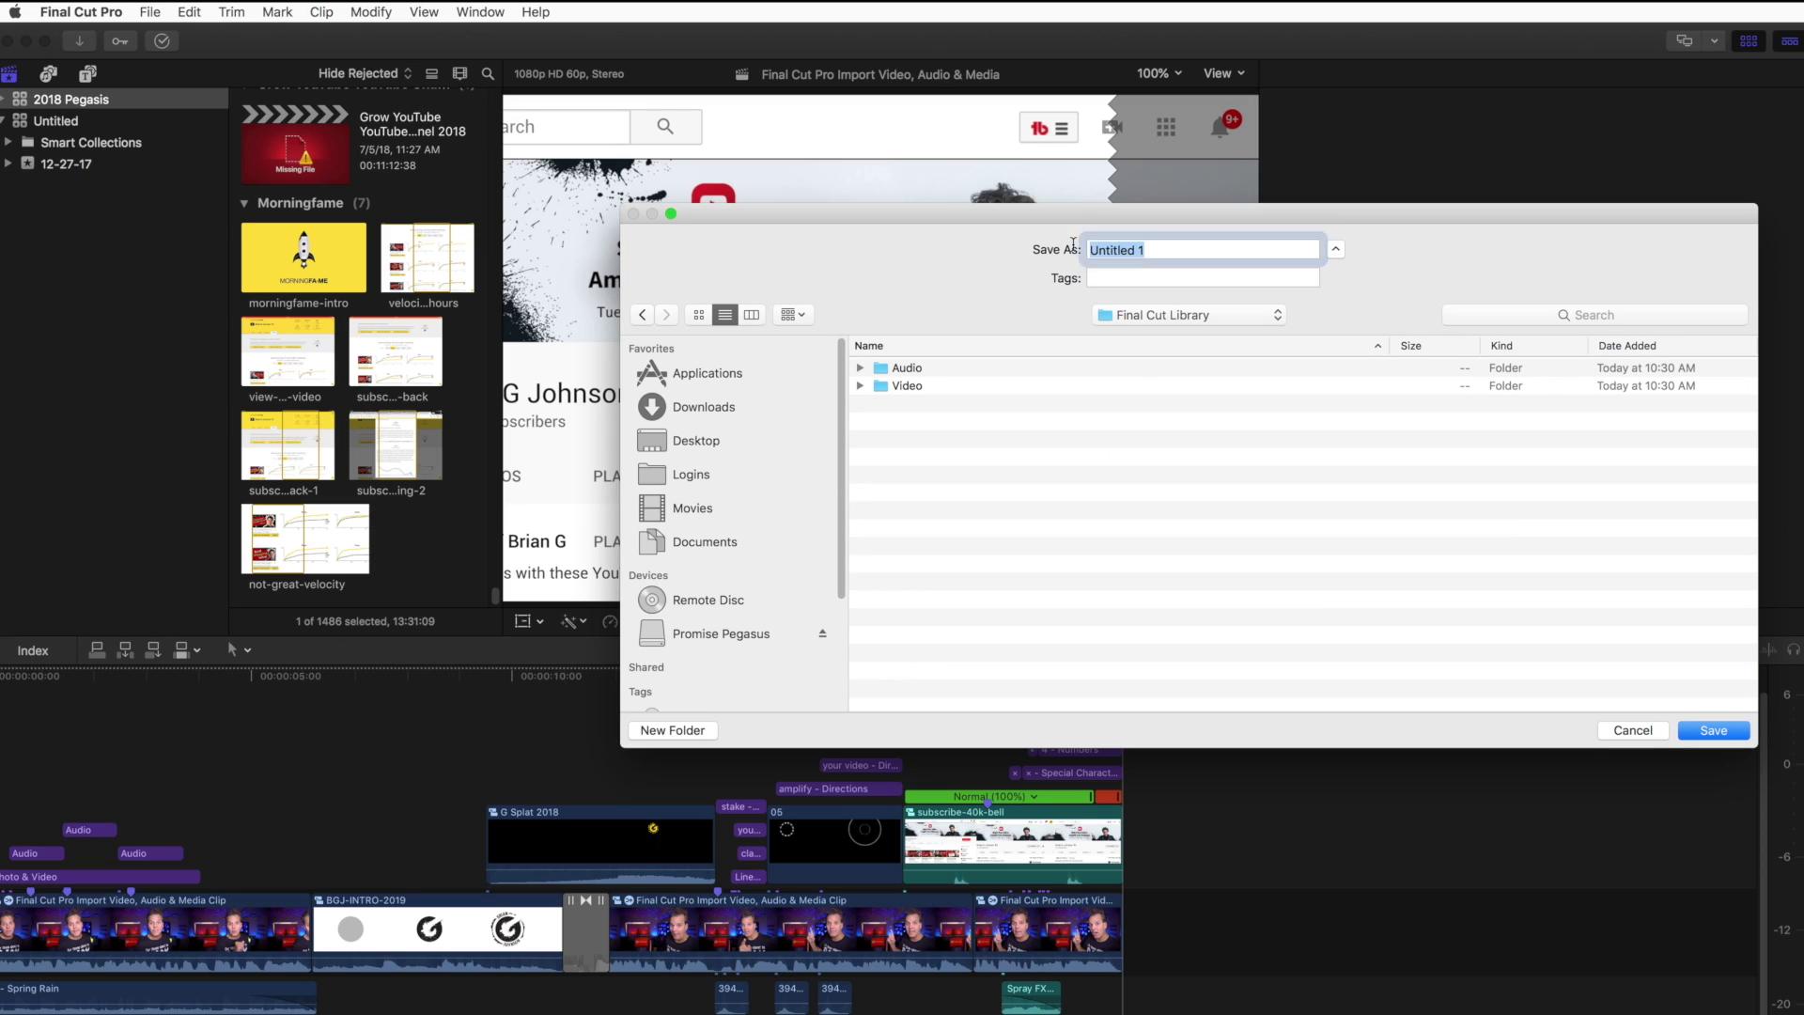
{"action": "type", "text": "Final Cu"}
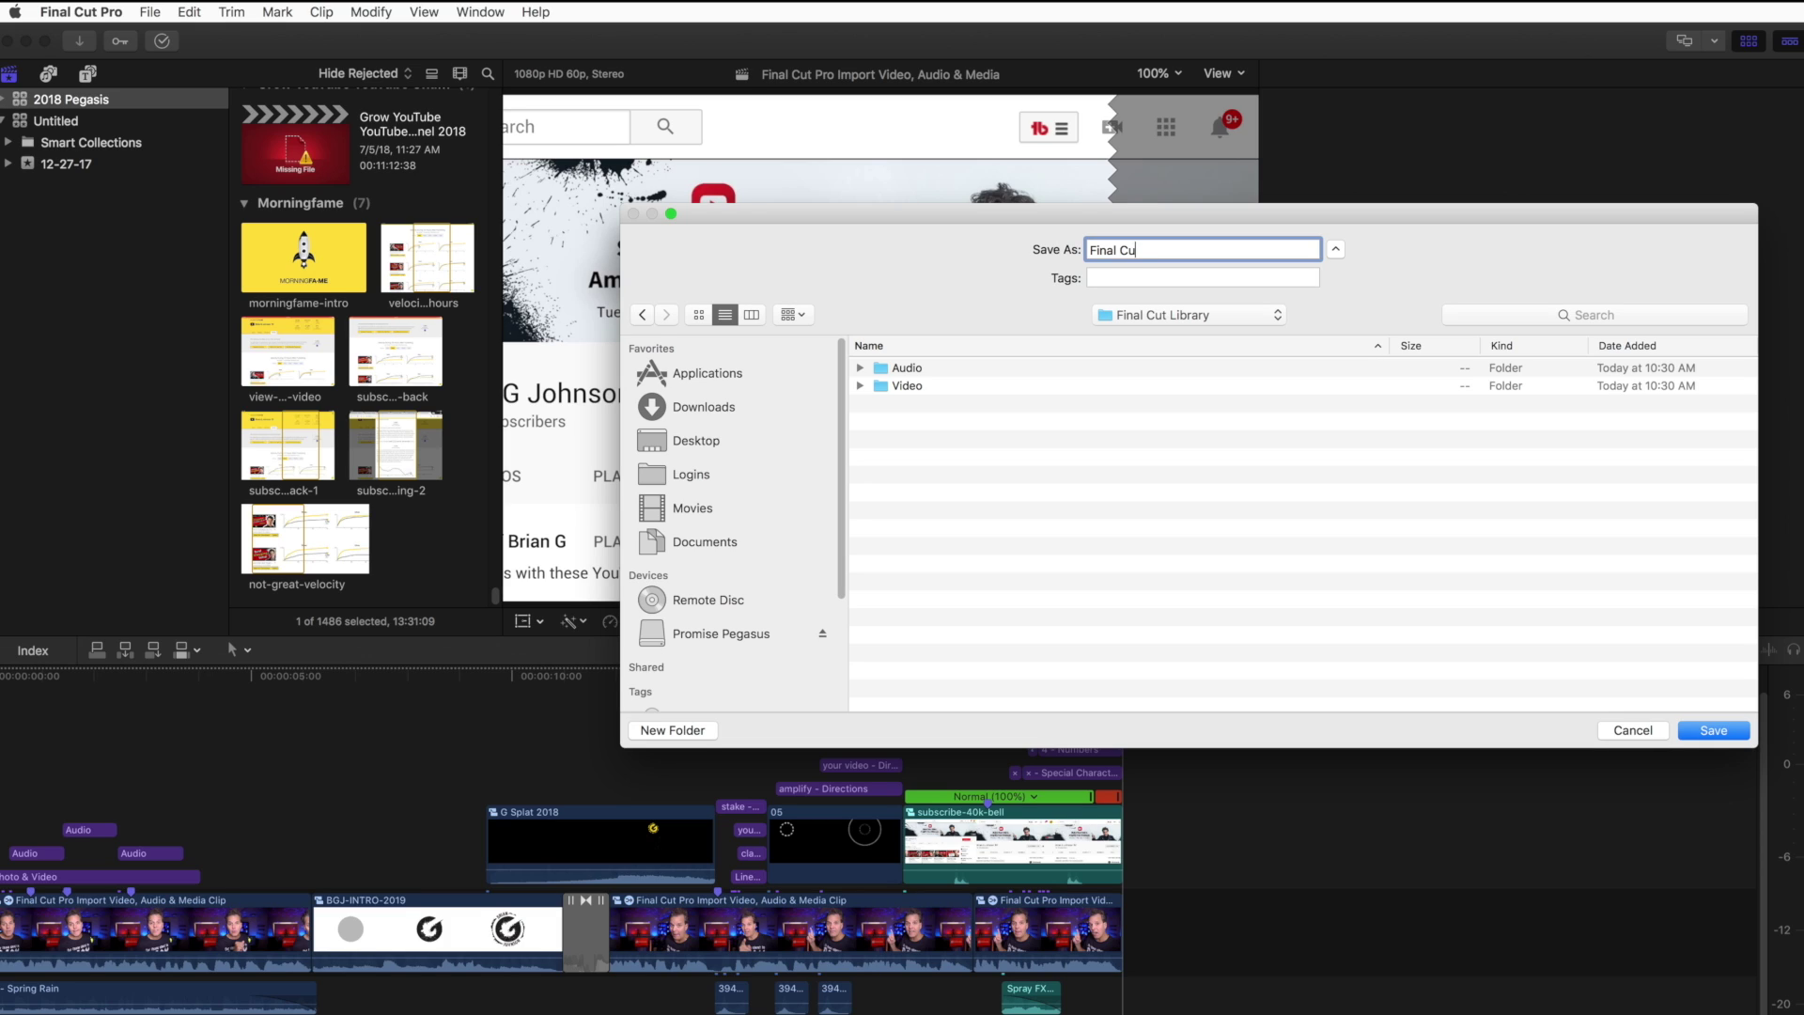
{"action": "type", "text": "t Library"}
{"action": "key", "text": "Return"}
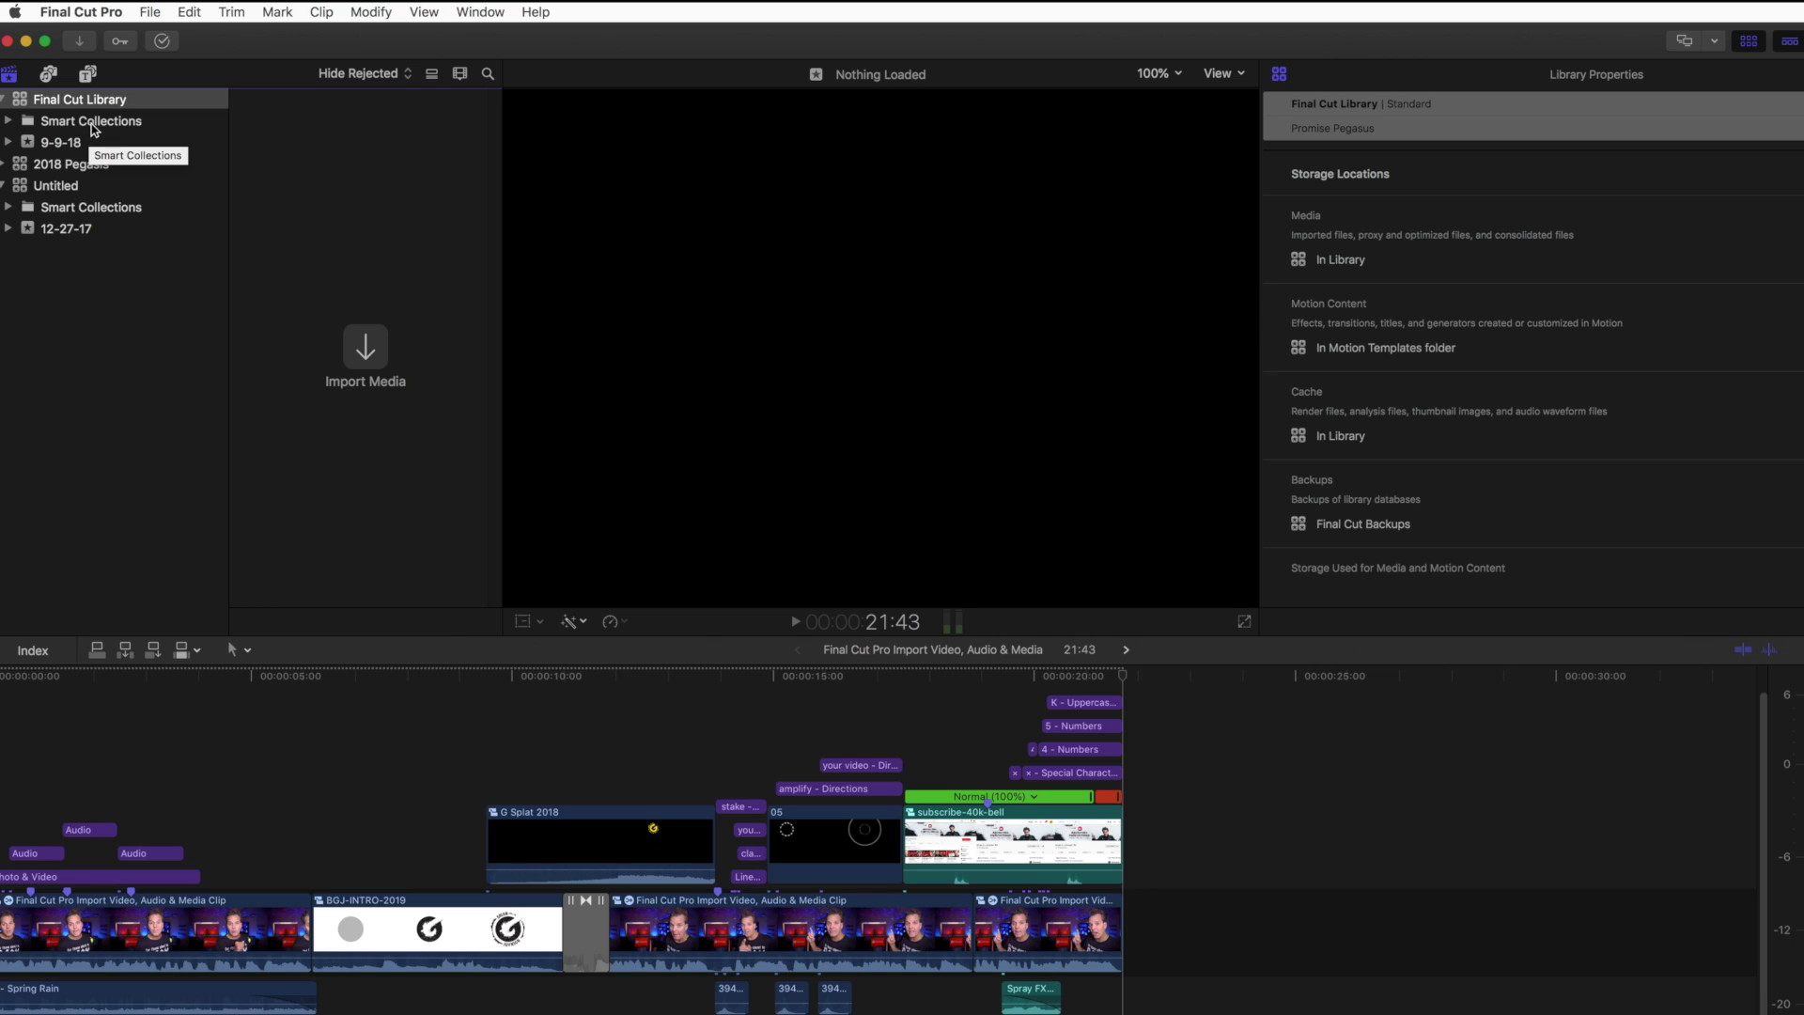
{"action": "left_click", "coordinate": [136, 103]}
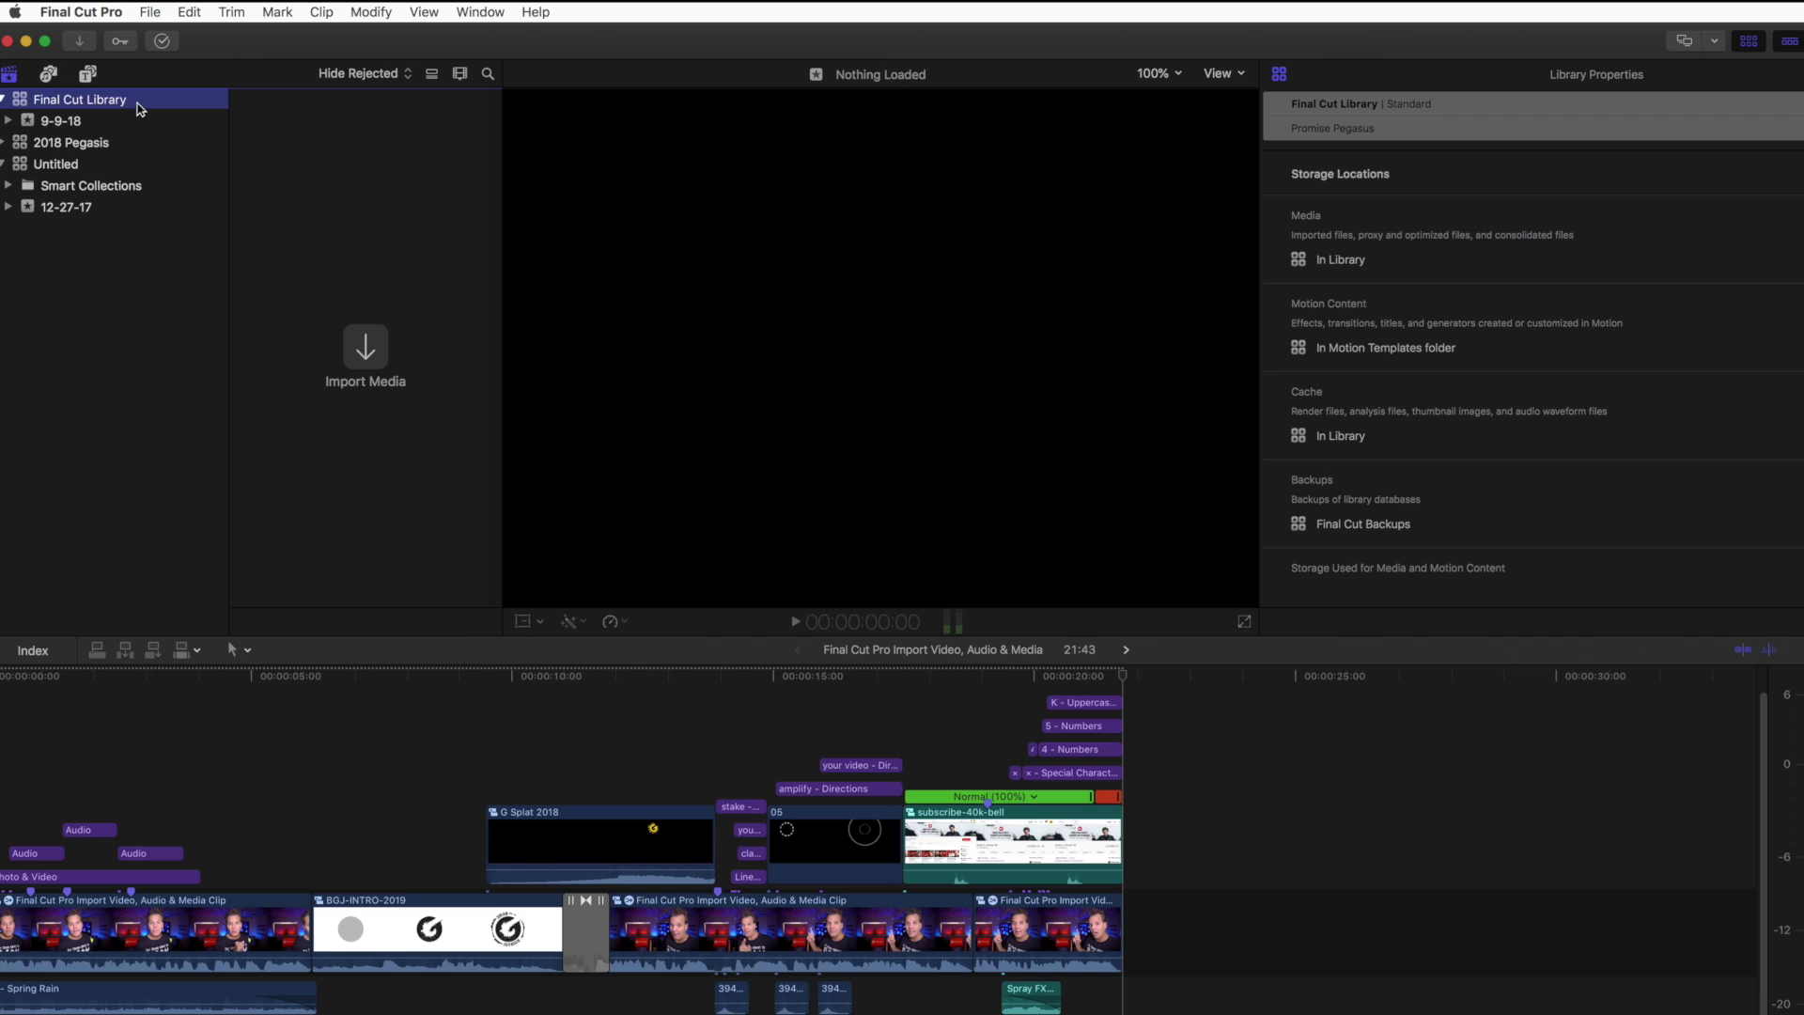
Add a new event named Video to the Final Cut Library
{"action": "right_click", "coordinate": [137, 108]}
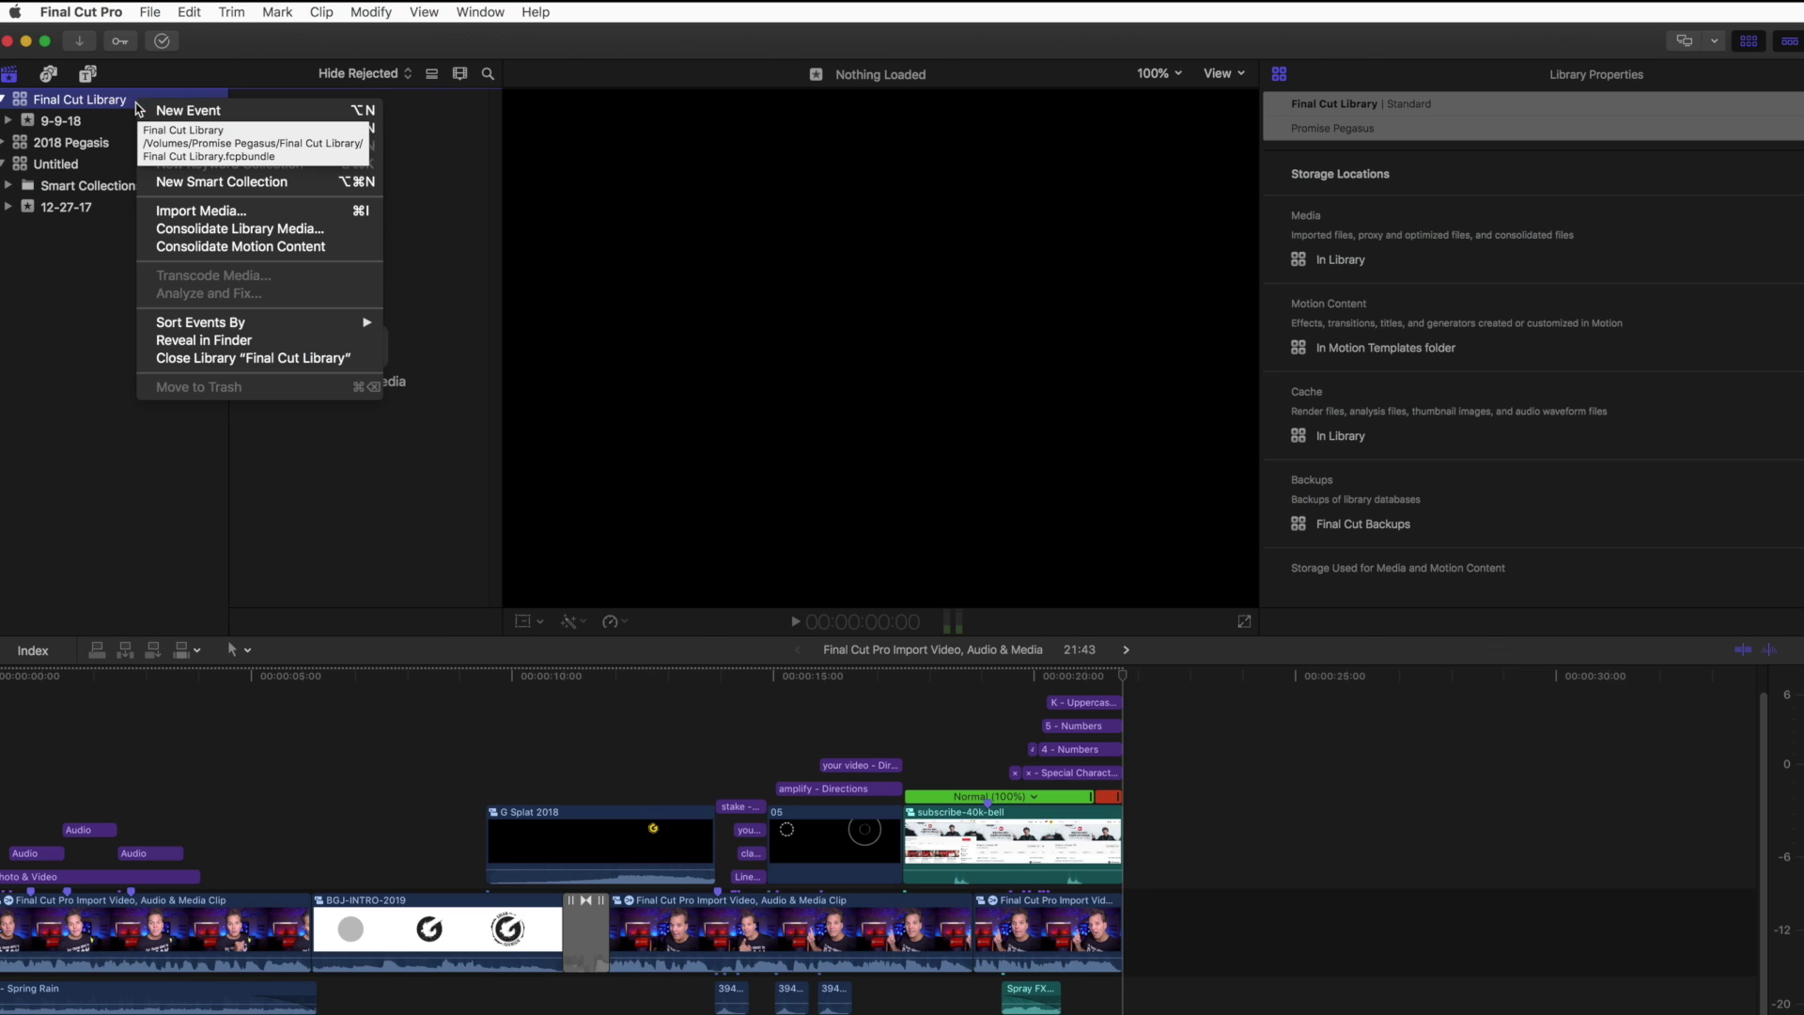
{"action": "left_click", "coordinate": [252, 111]}
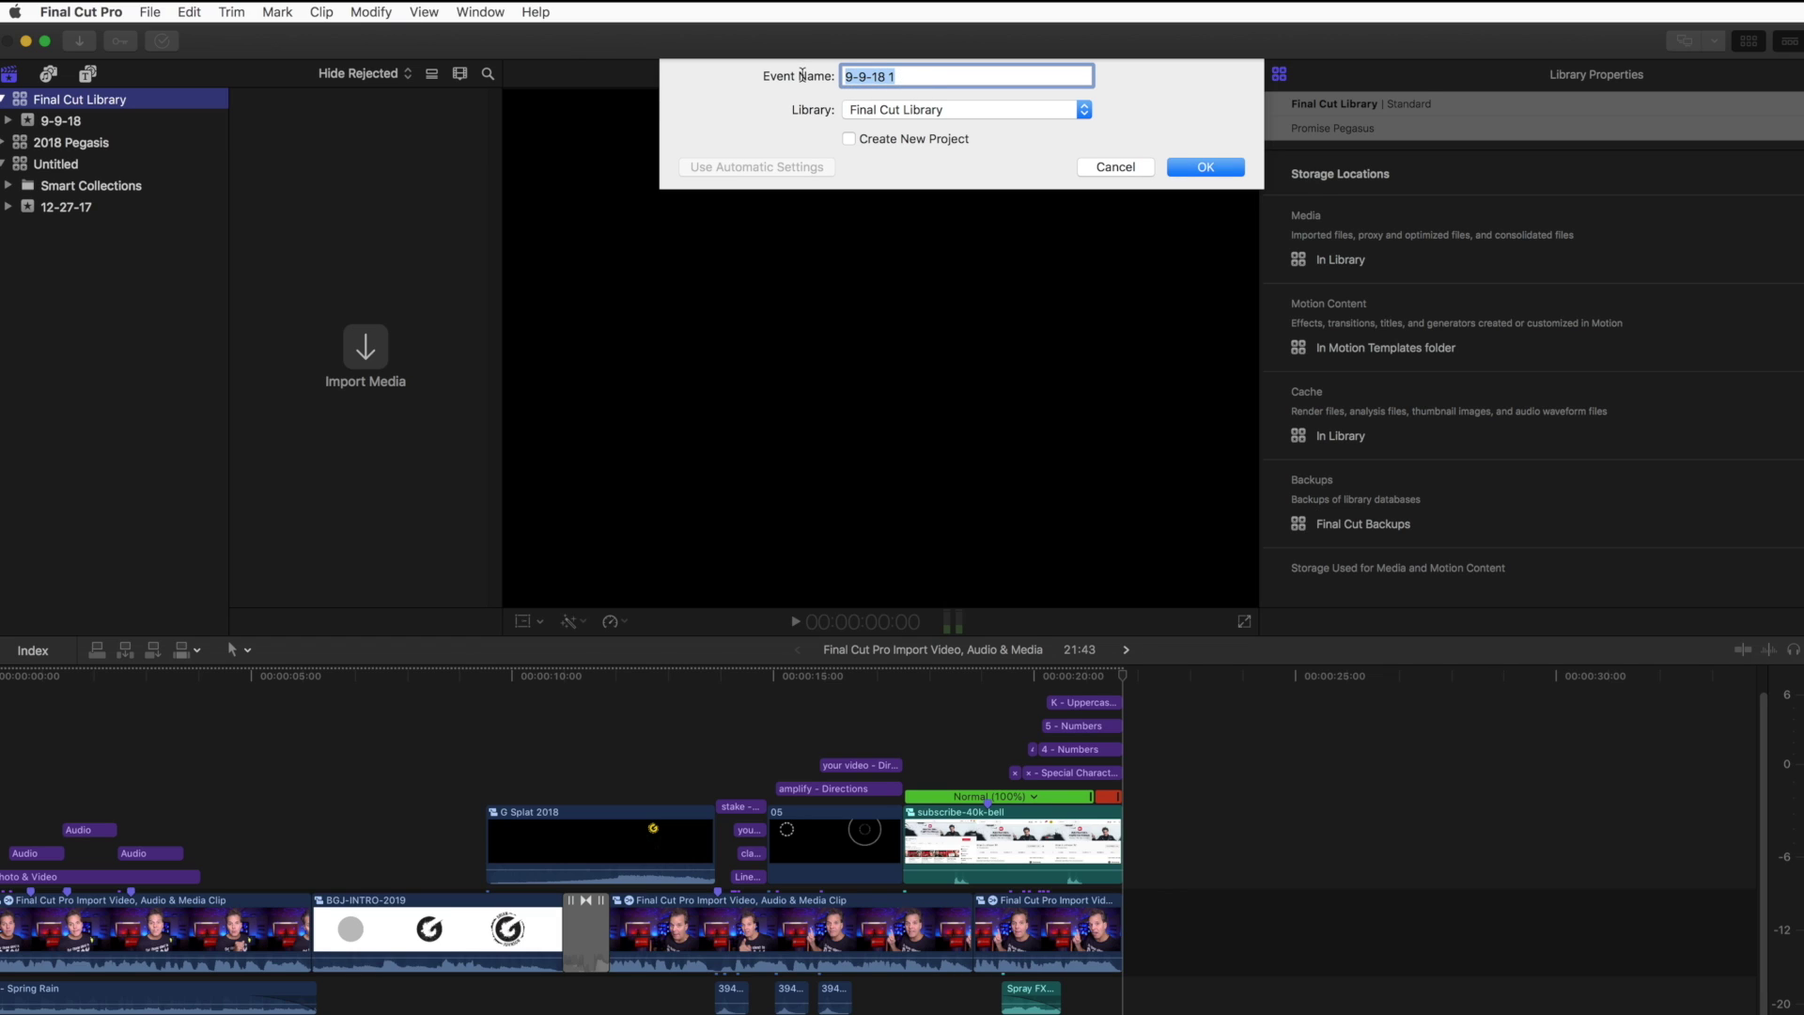
{"action": "type", "text": "Video"}
{"action": "key", "text": "Return"}
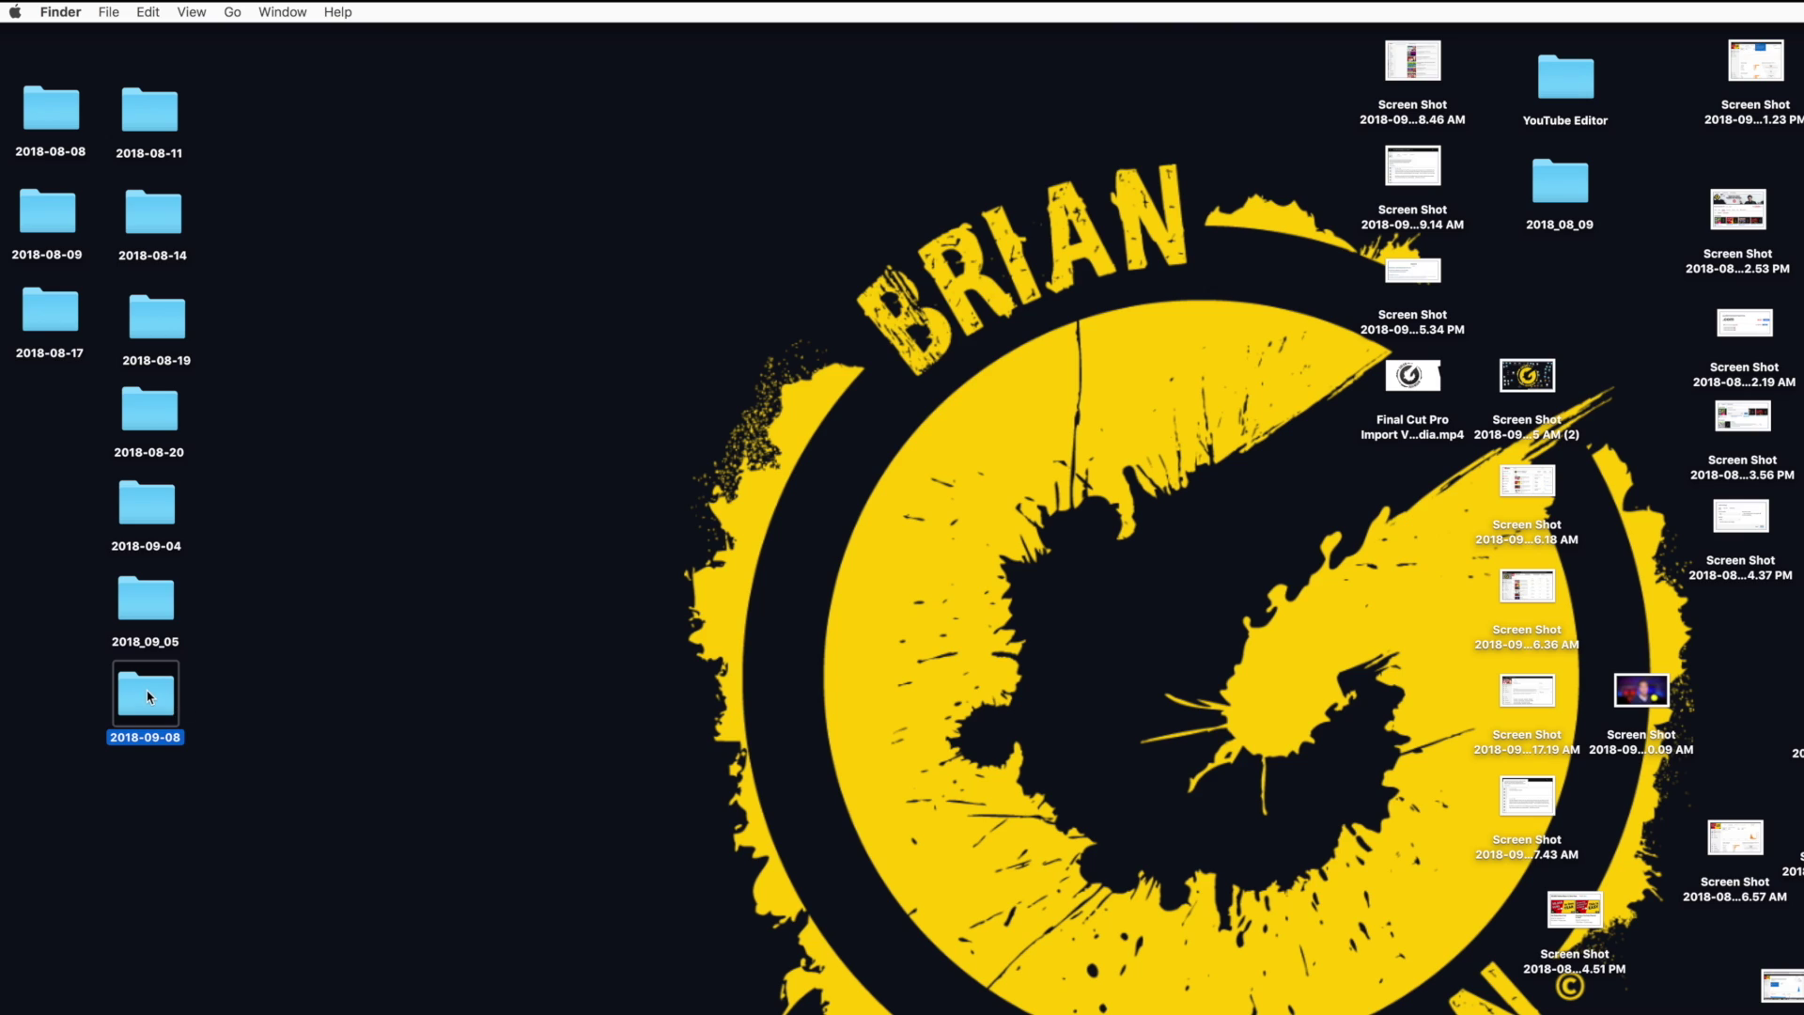
Drag fcp-ken-burns.MP4 from 2018-09-08 into Promise Pegasus > Final Cut Library > Video
{"action": "double_click", "coordinate": [148, 697]}
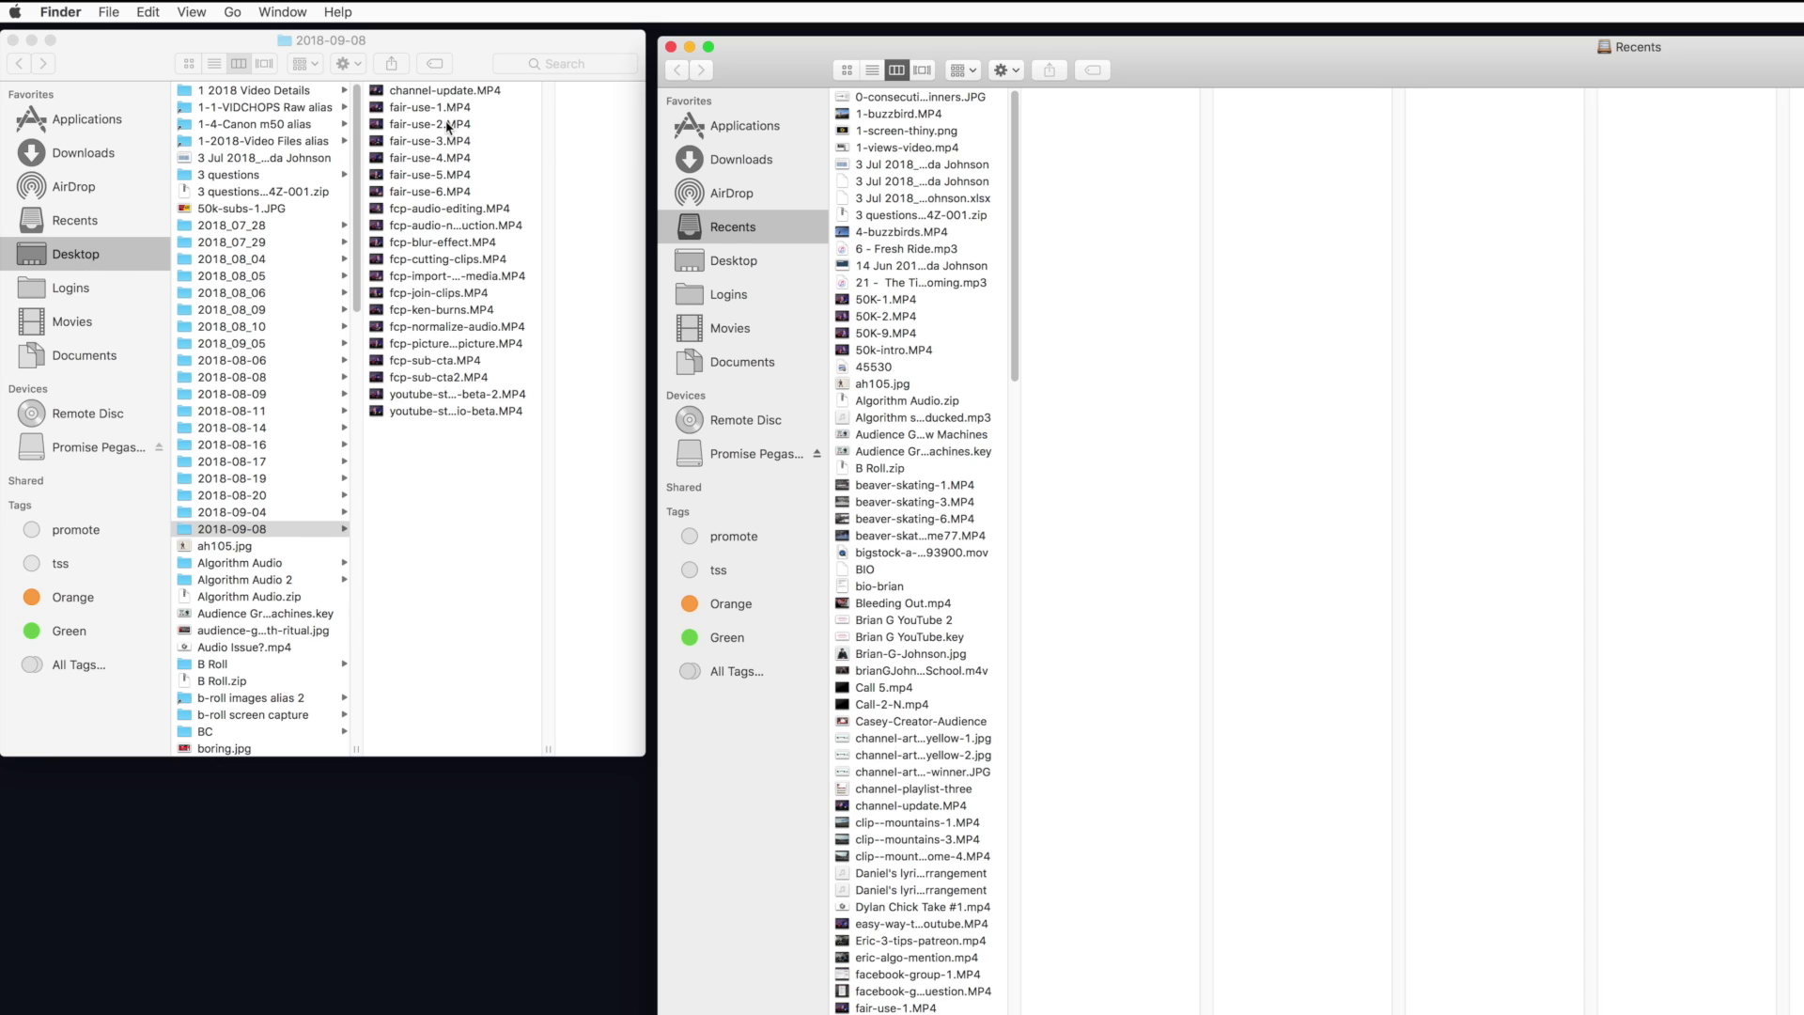
{"action": "left_click", "coordinate": [437, 329]}
{"action": "left_click", "coordinate": [436, 310]}
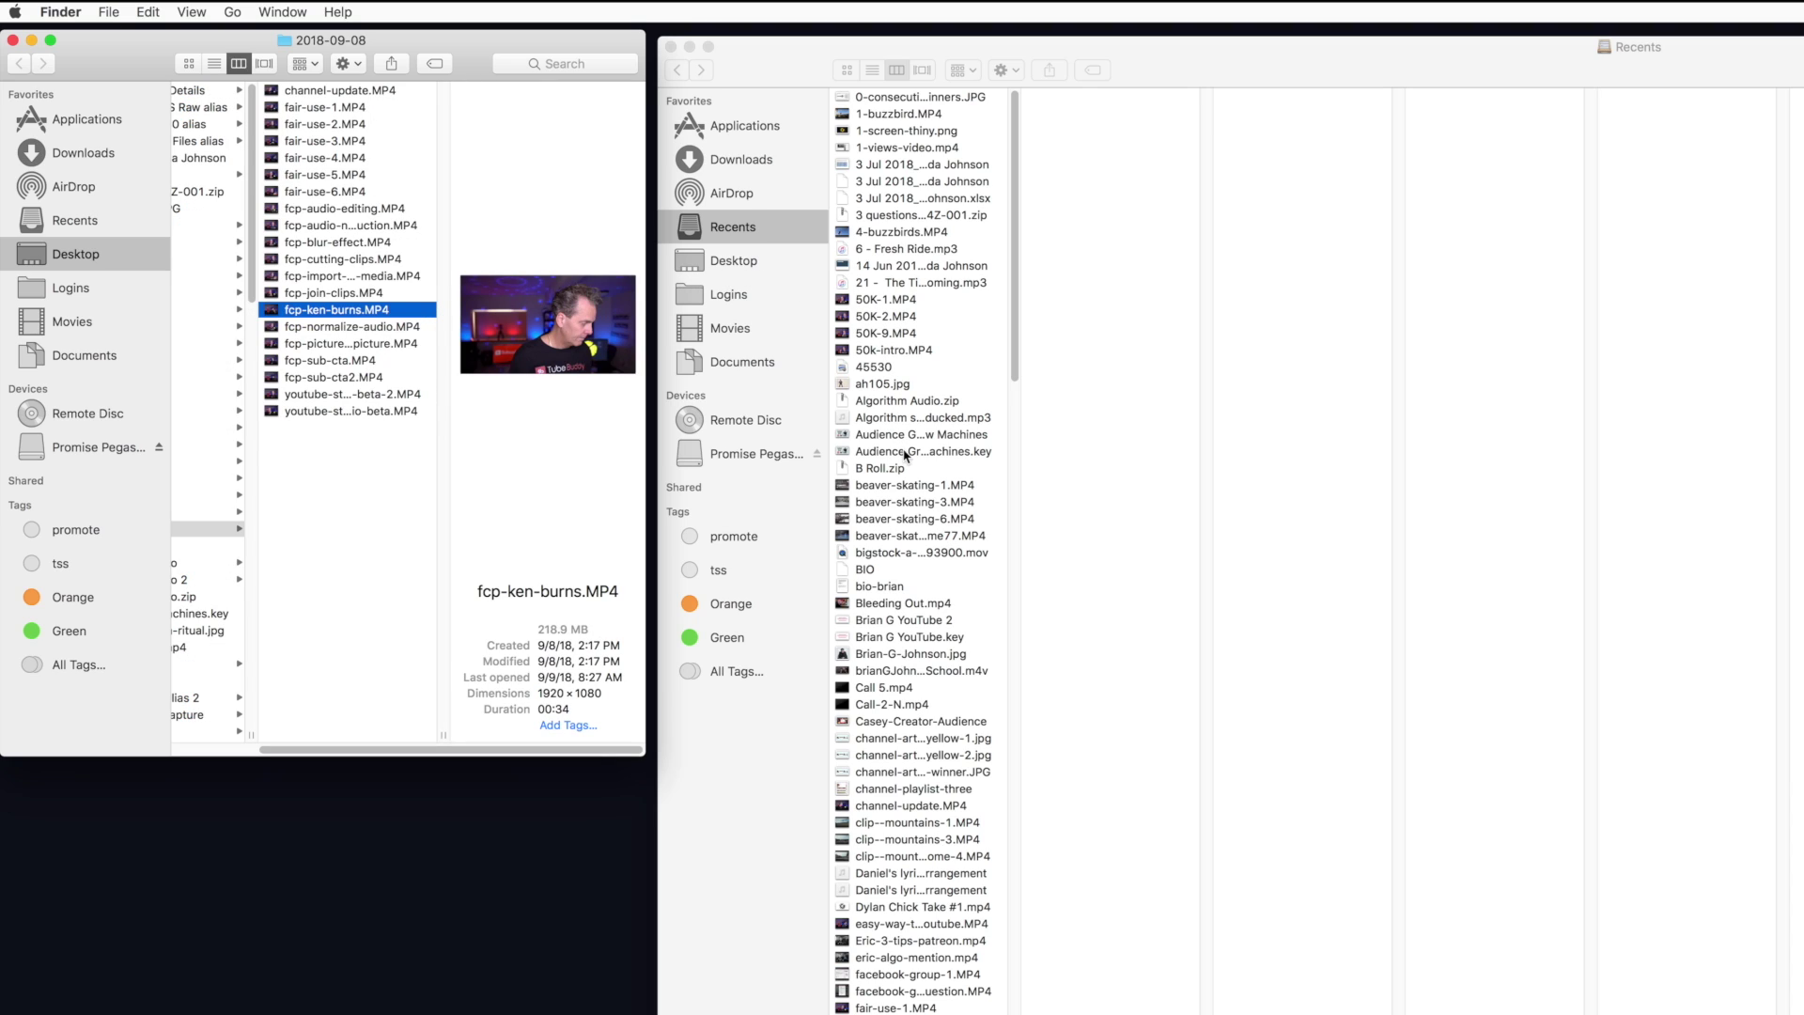
{"action": "left_click", "coordinate": [776, 455]}
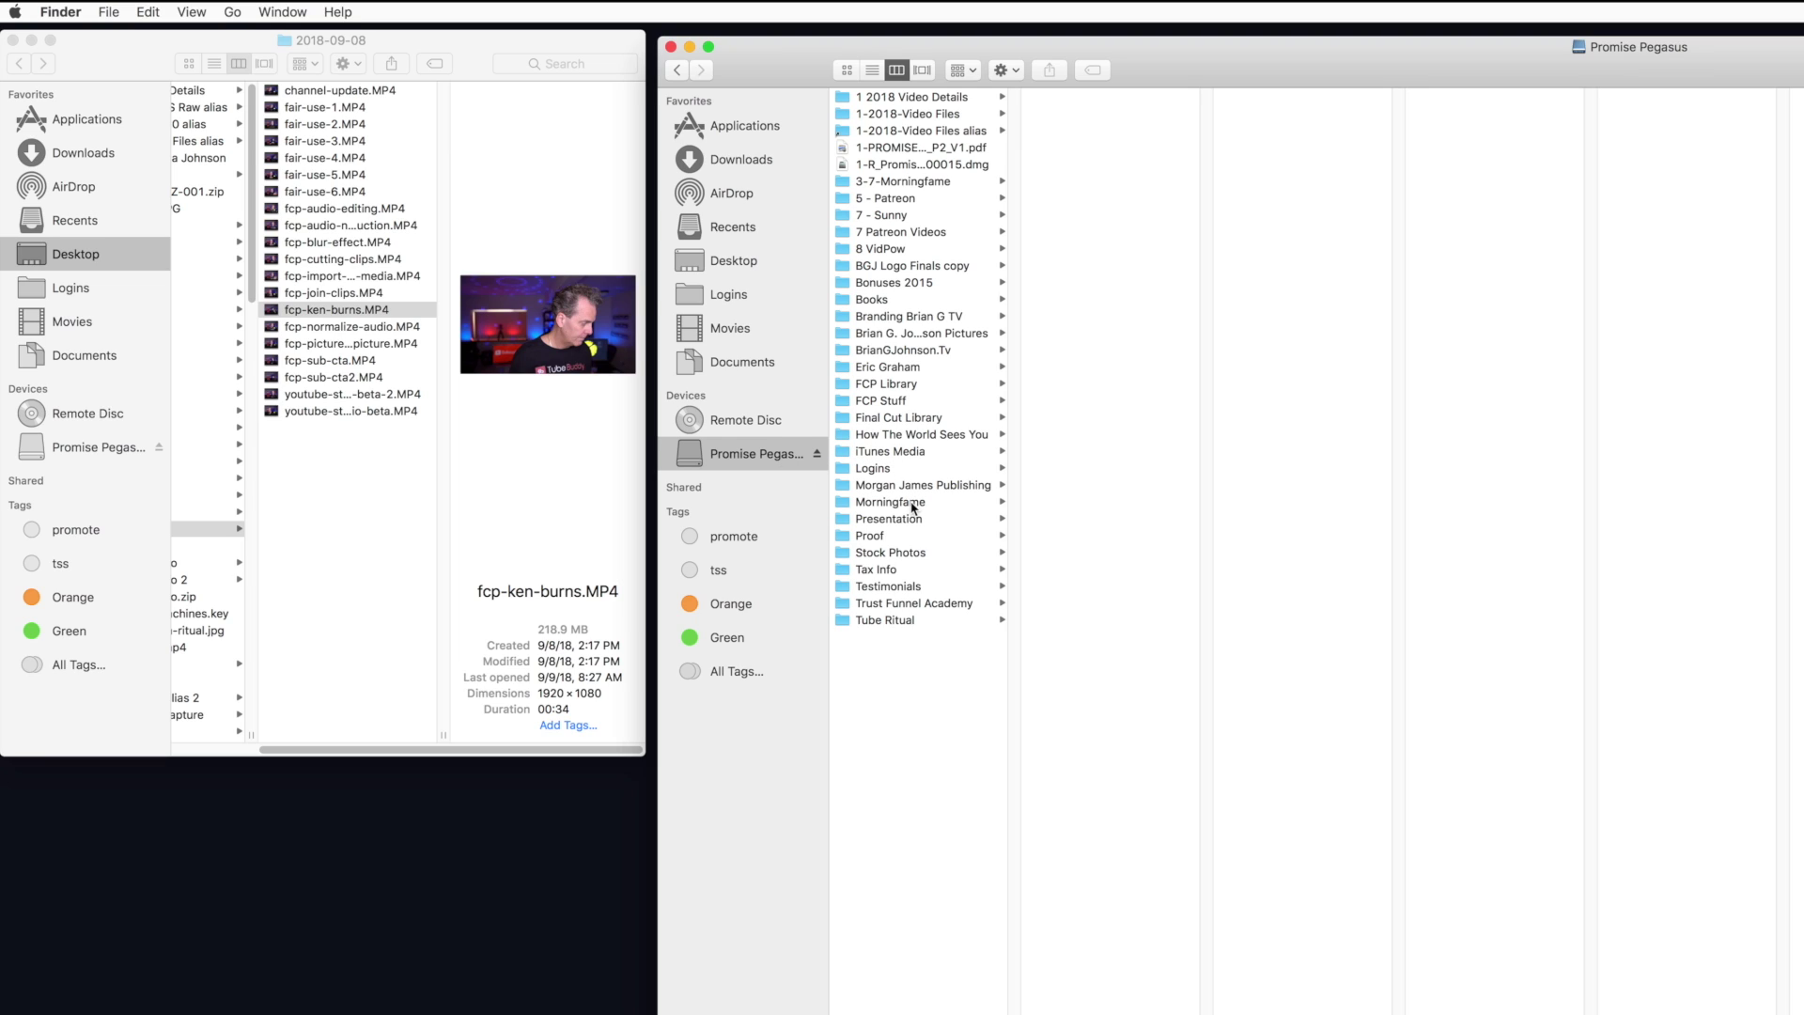
{"action": "left_click", "coordinate": [887, 419]}
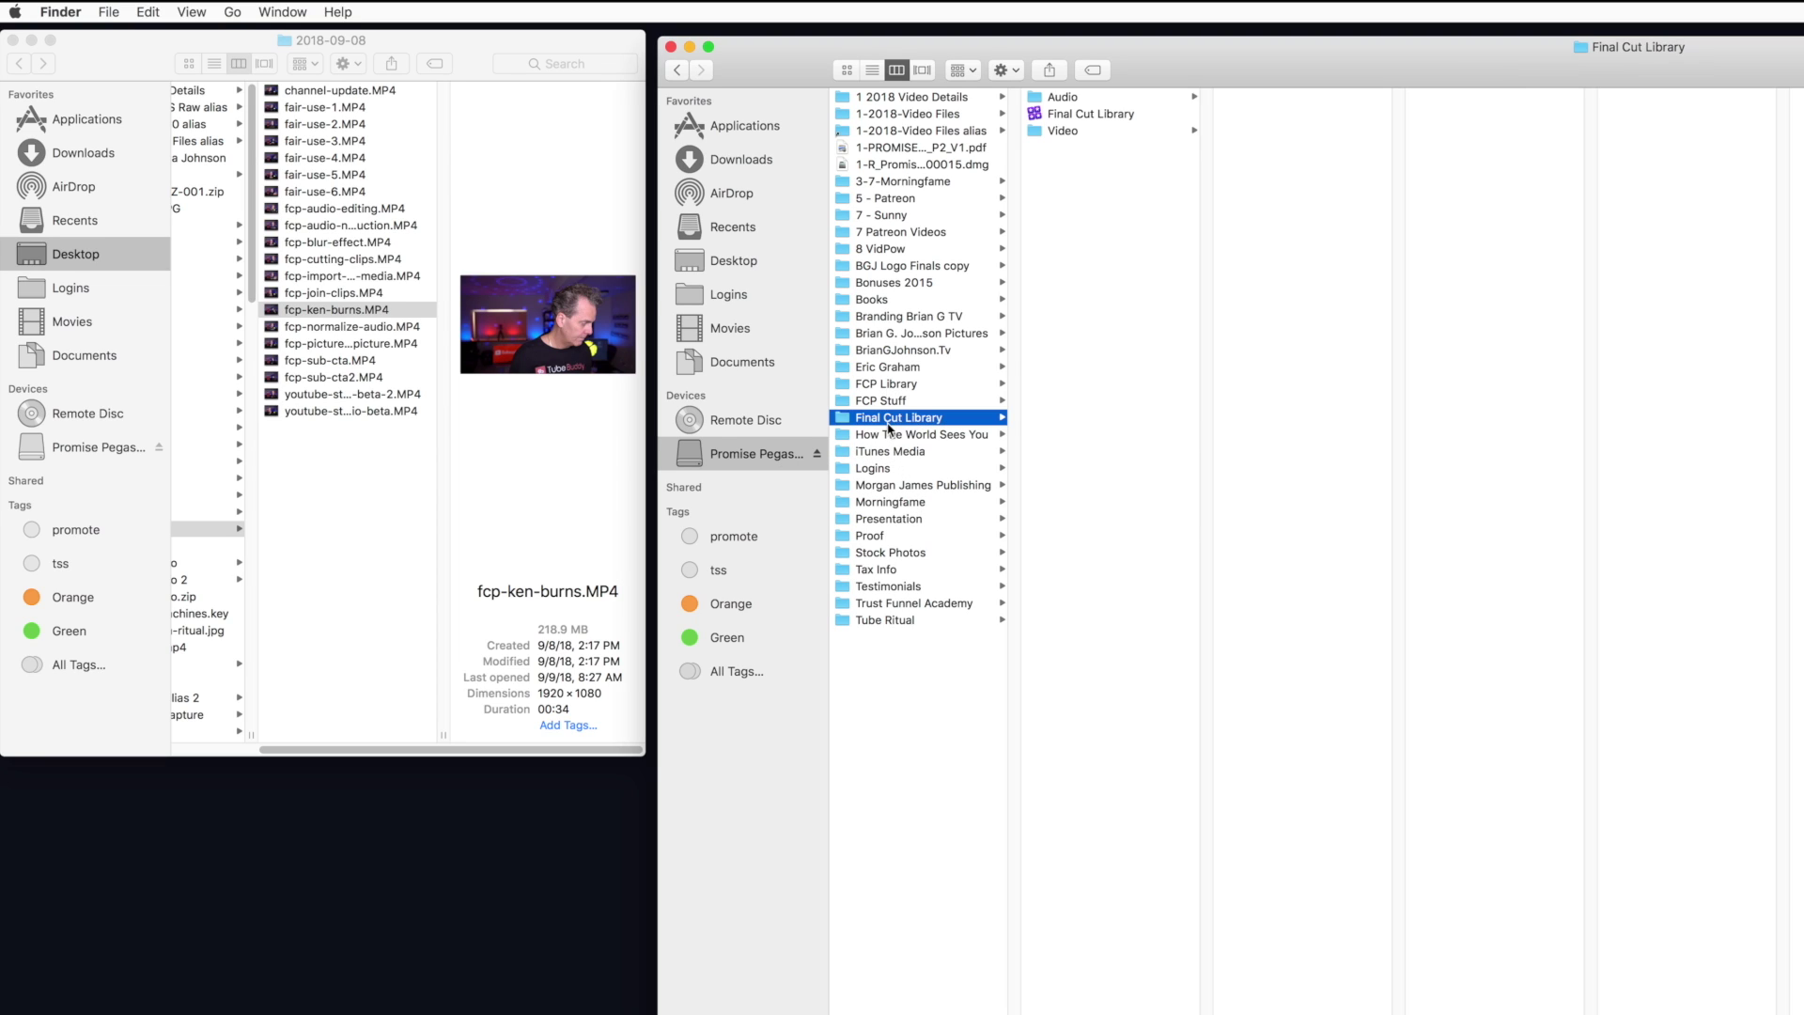
{"action": "left_click", "coordinate": [1065, 134]}
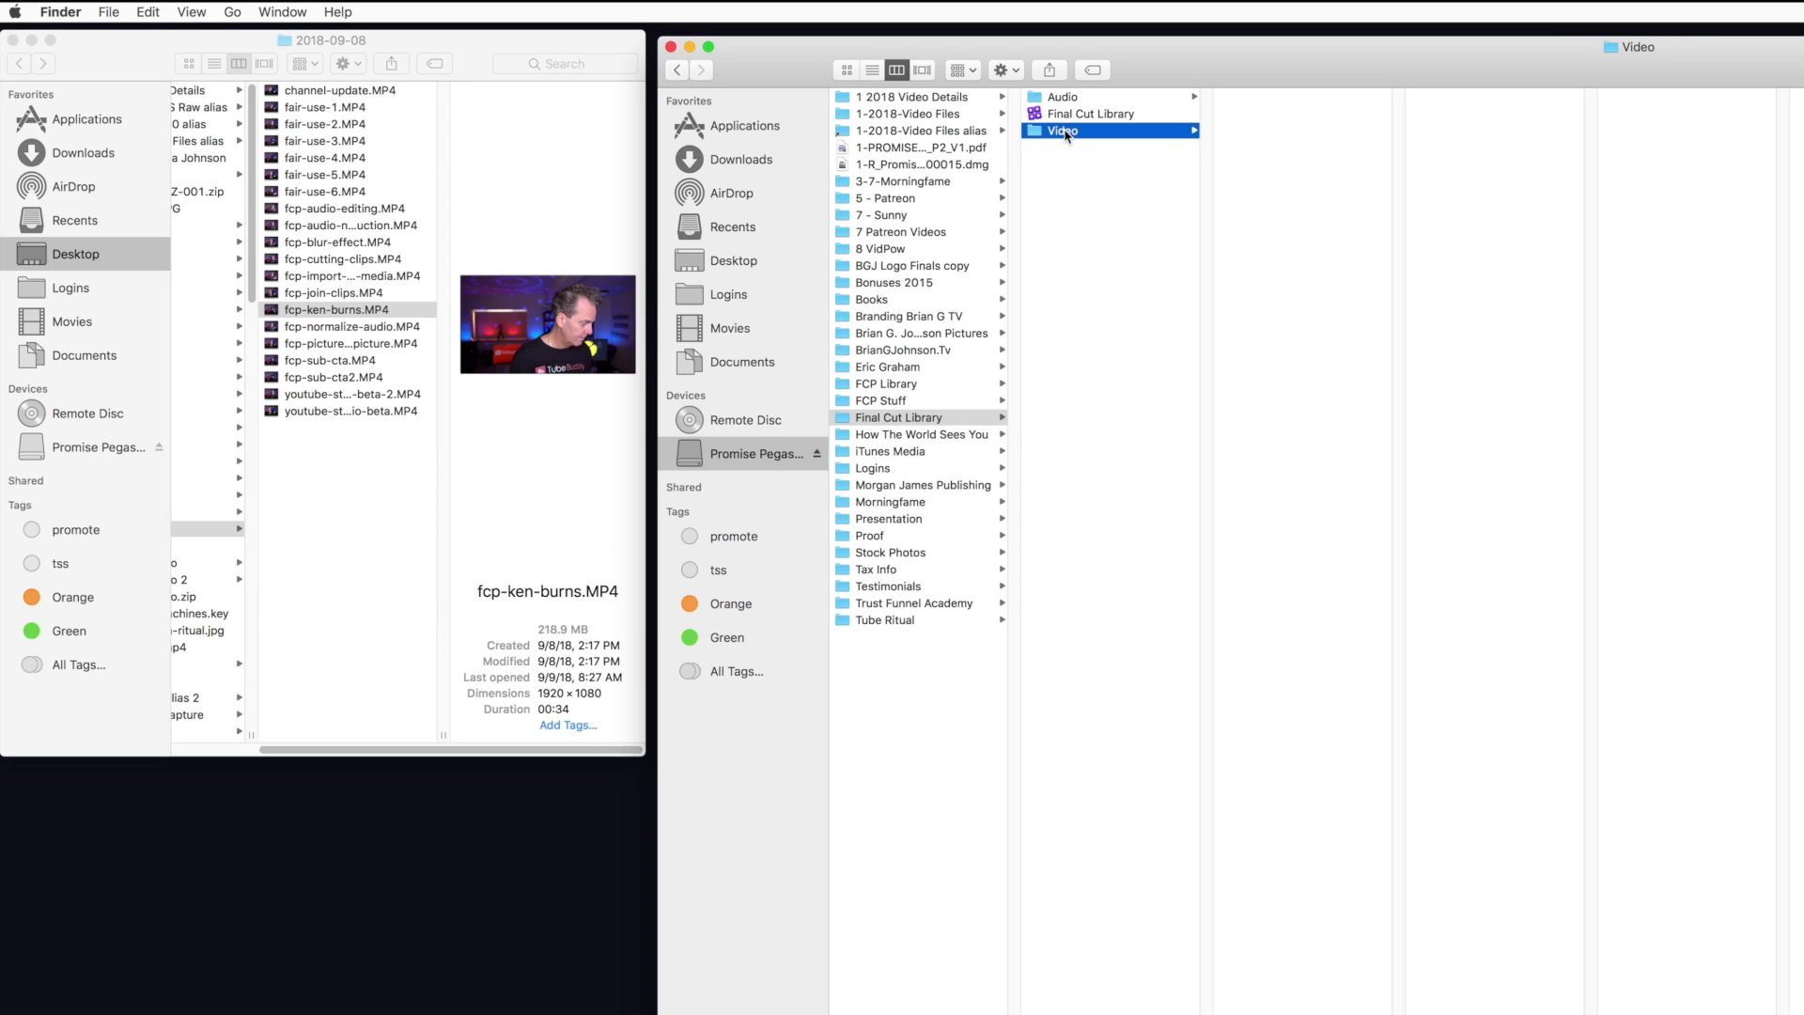
{"action": "left_click_drag", "start_coordinate": [337, 311], "coordinate": [1351, 183]}
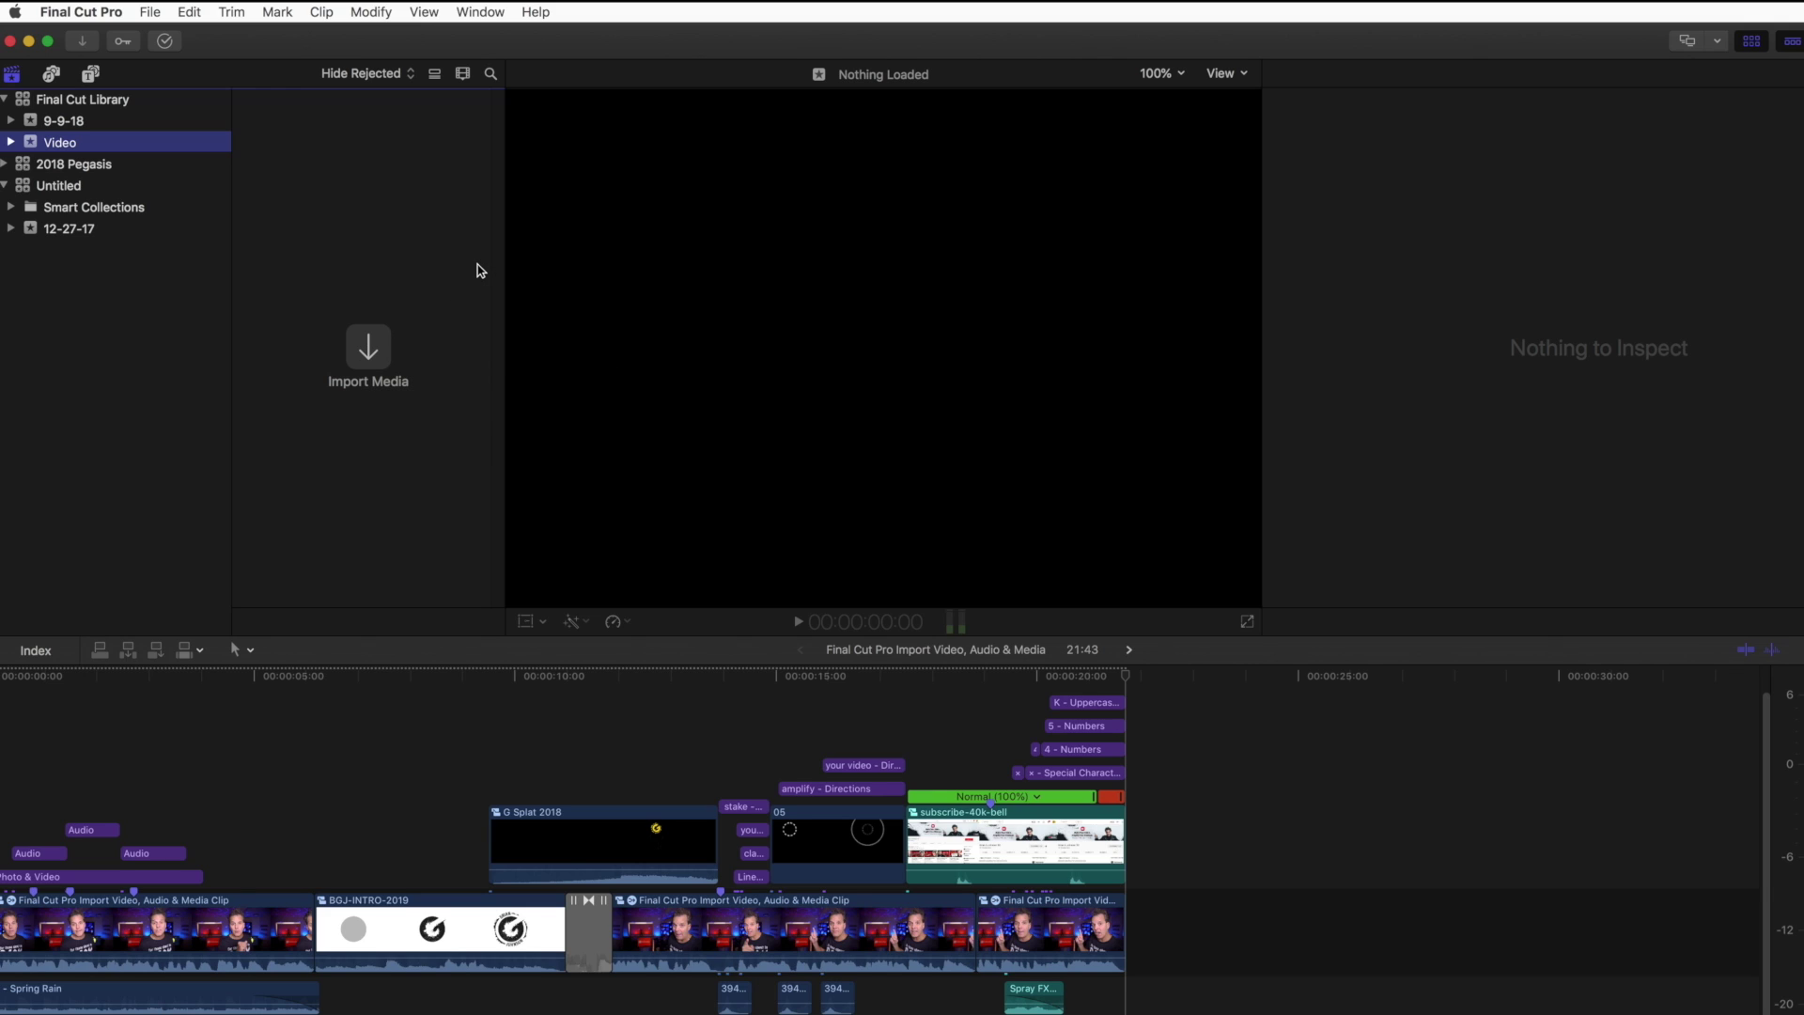
Import fcp-ken-burns.MP4 from Promise Pegasus > Final Cut Library > Video into the Video event
{"action": "left_click", "coordinate": [369, 348]}
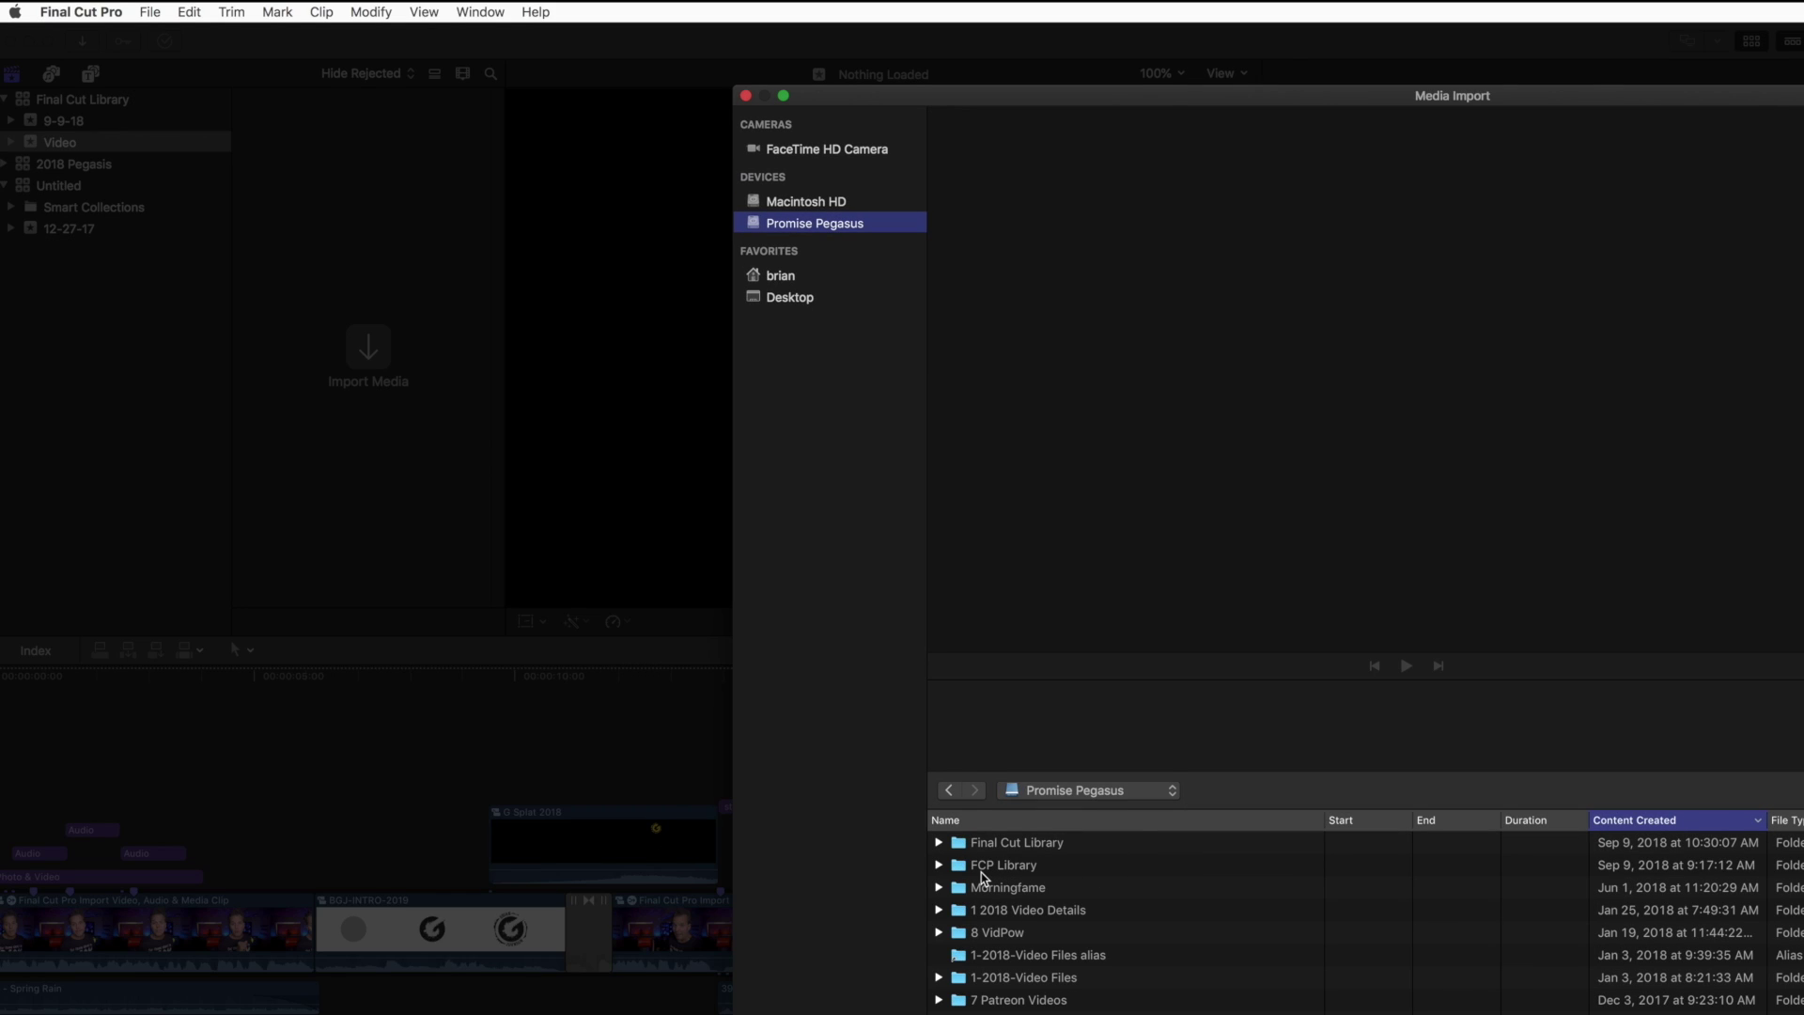
{"action": "left_click", "coordinate": [1015, 866]}
{"action": "left_click", "coordinate": [1016, 845]}
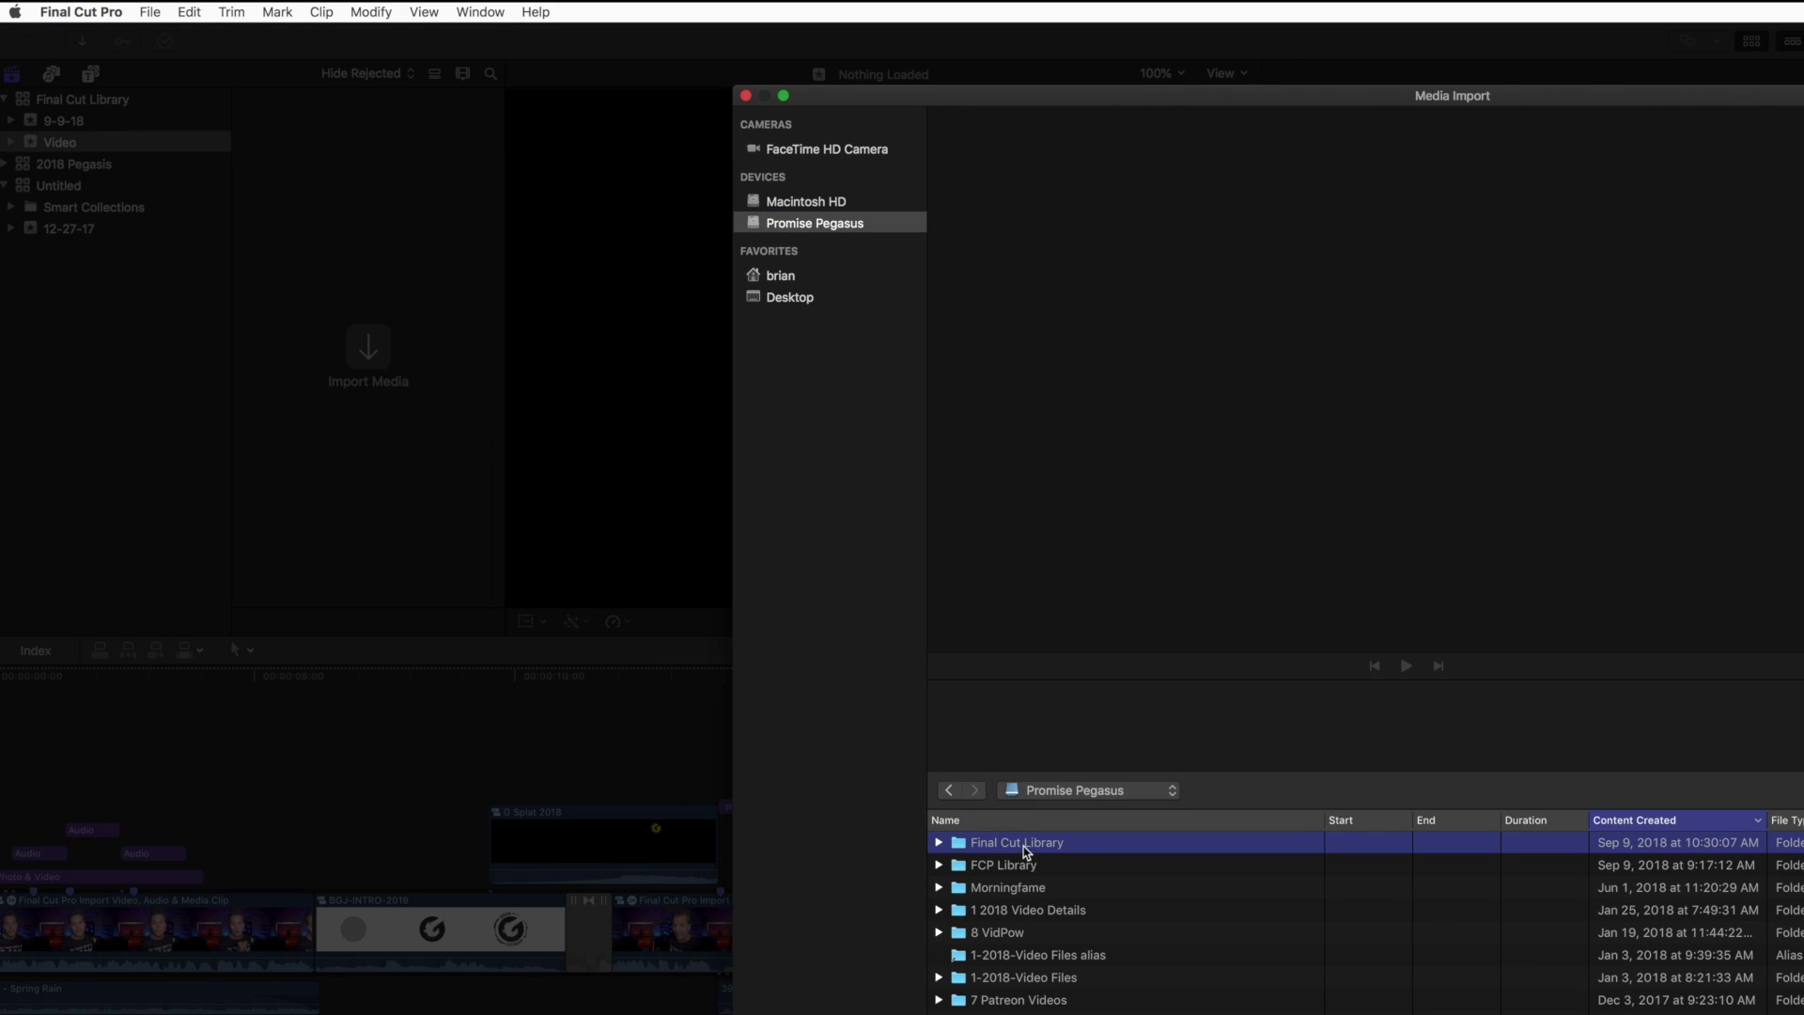
{"action": "double_click", "coordinate": [1023, 846]}
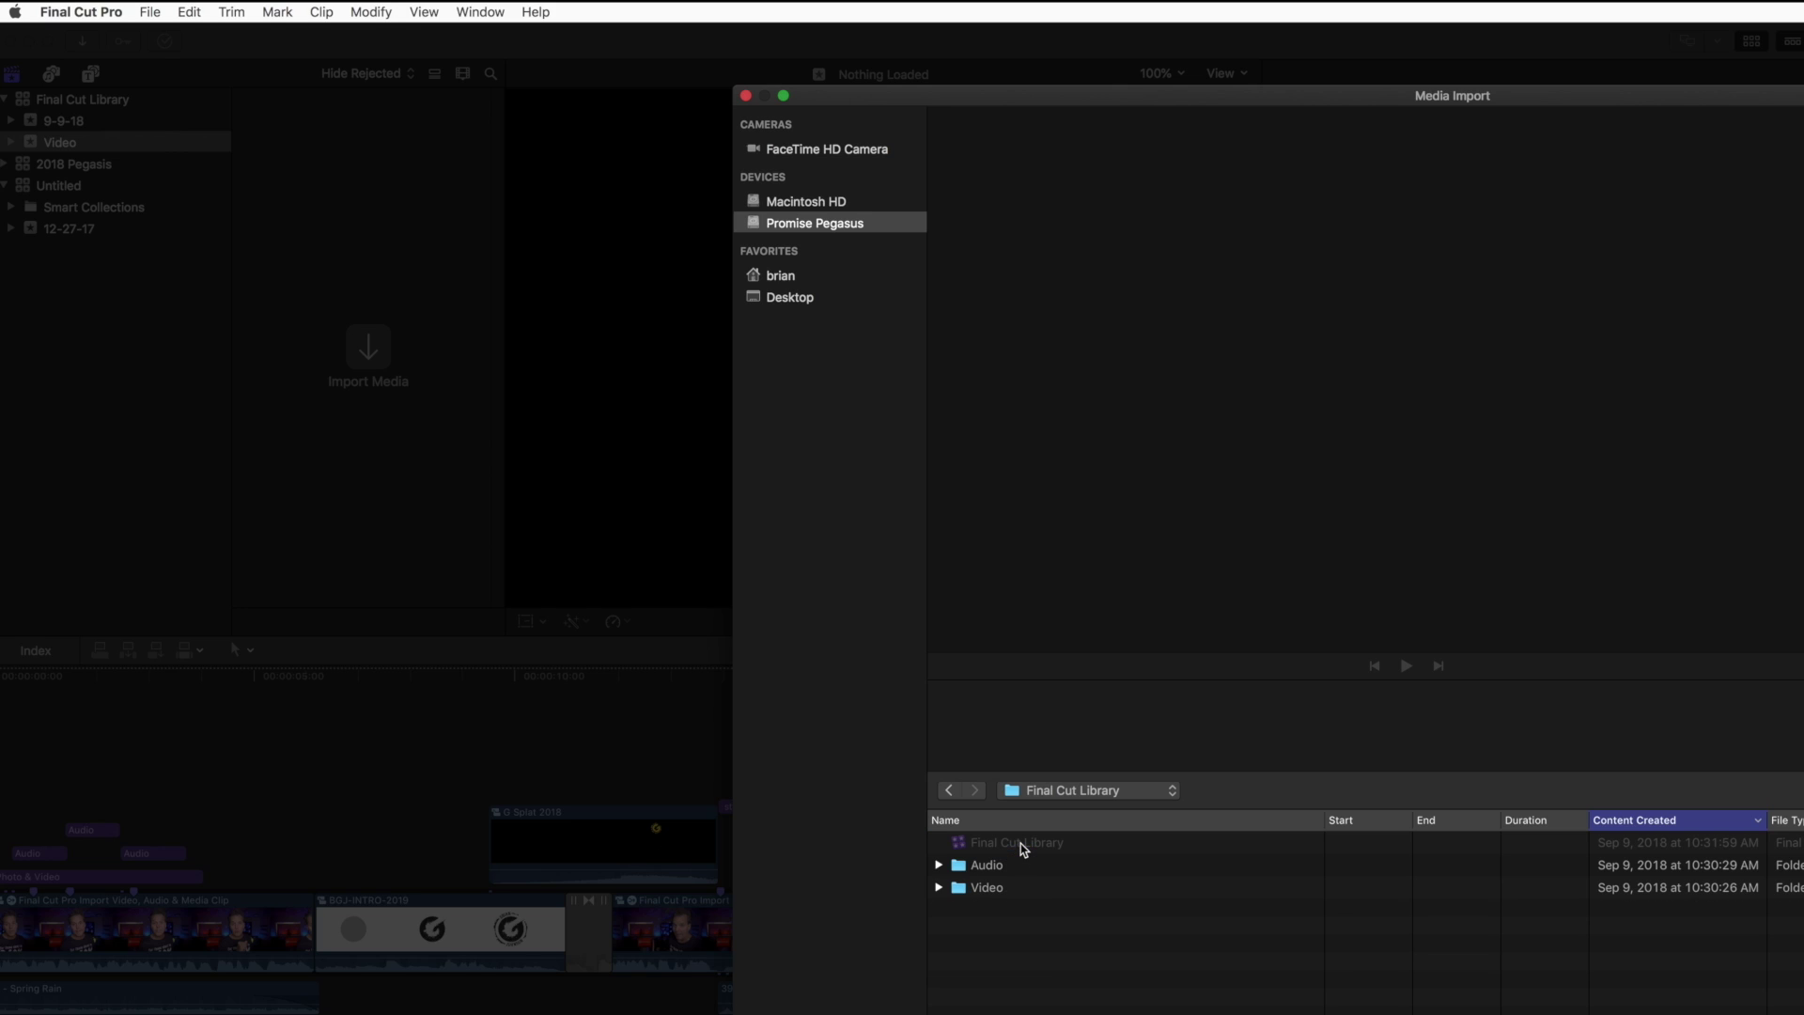
{"action": "double_click", "coordinate": [988, 890]}
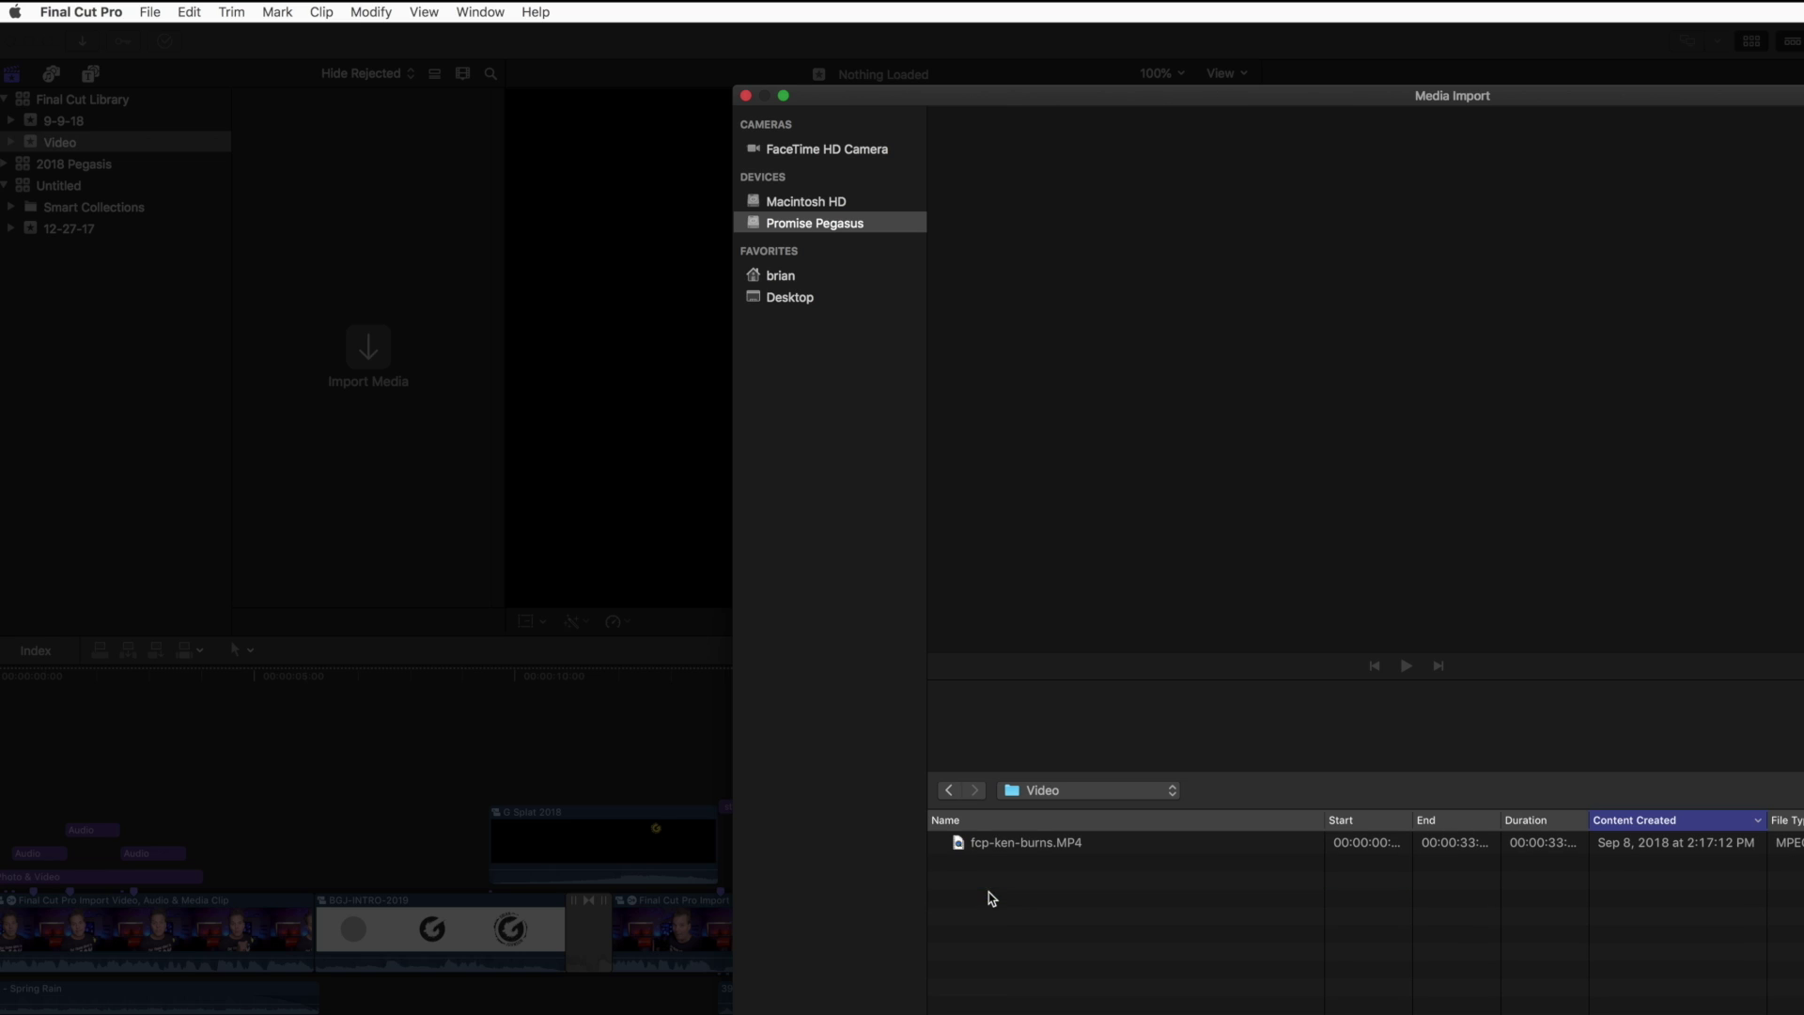
{"action": "left_click", "coordinate": [1001, 844]}
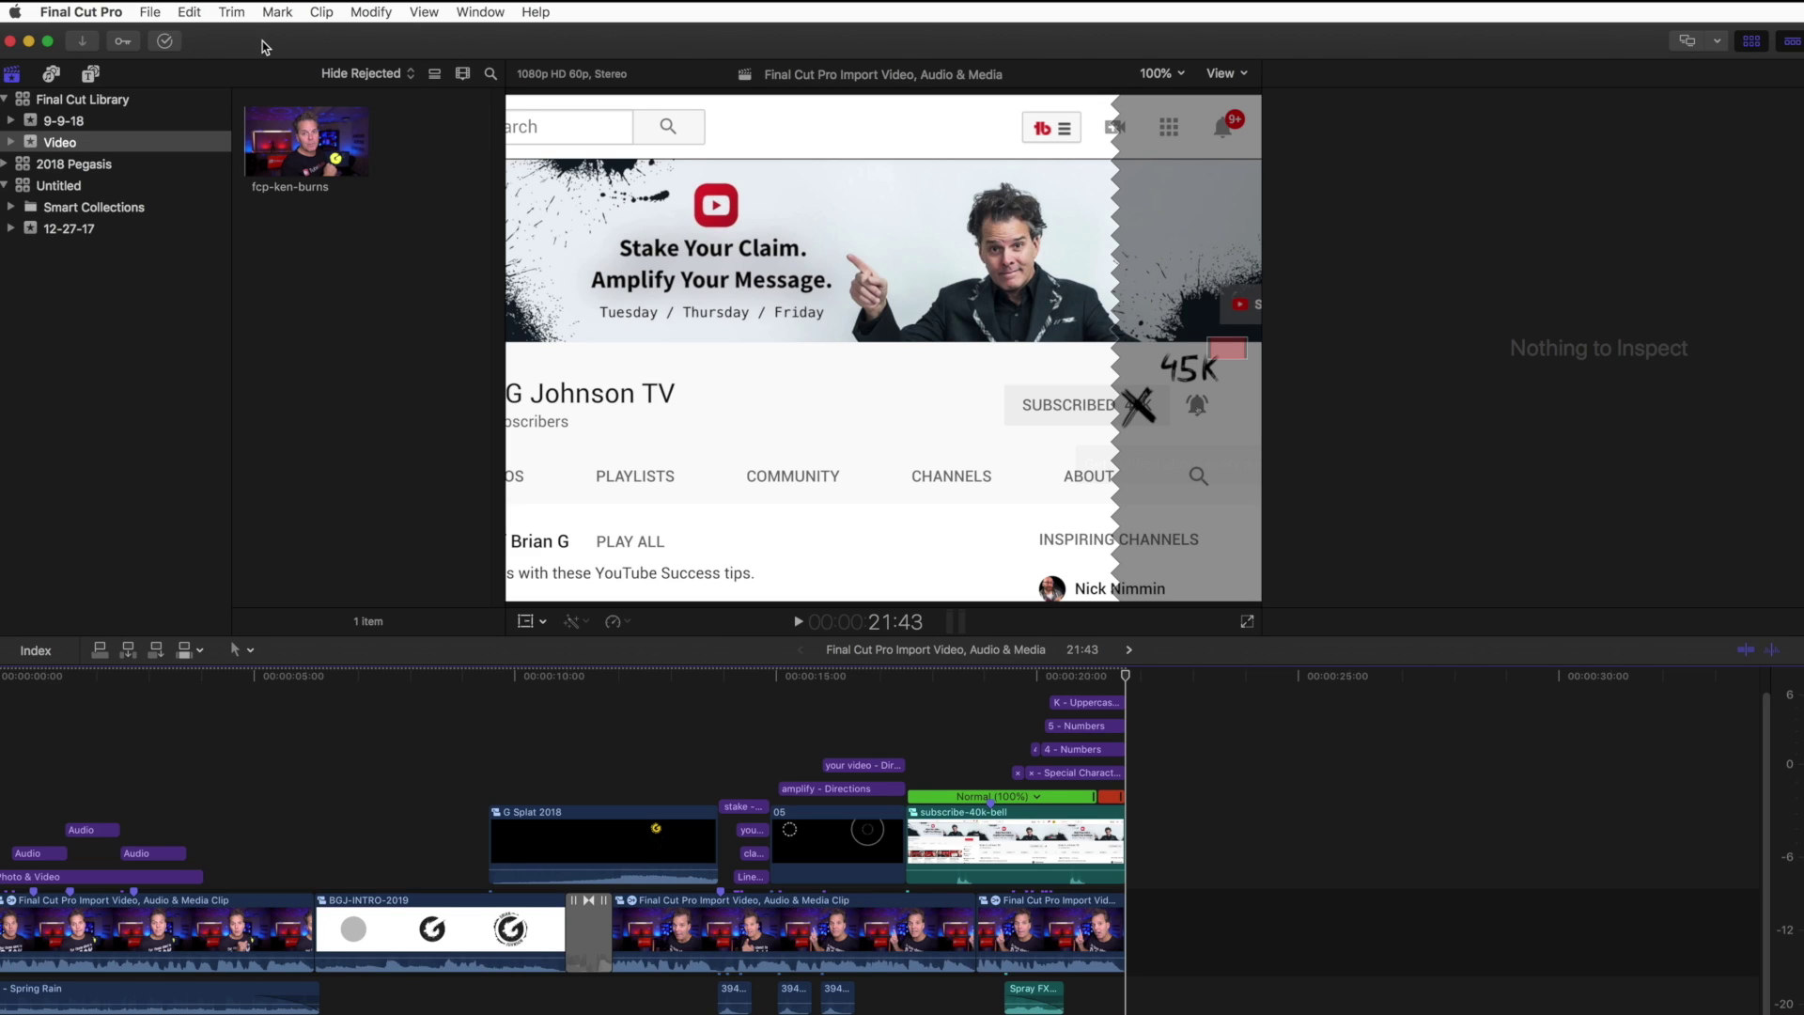
Create a new project named 'FCP Ken Burns Effect' in the Video event
{"action": "left_click", "coordinate": [147, 12]}
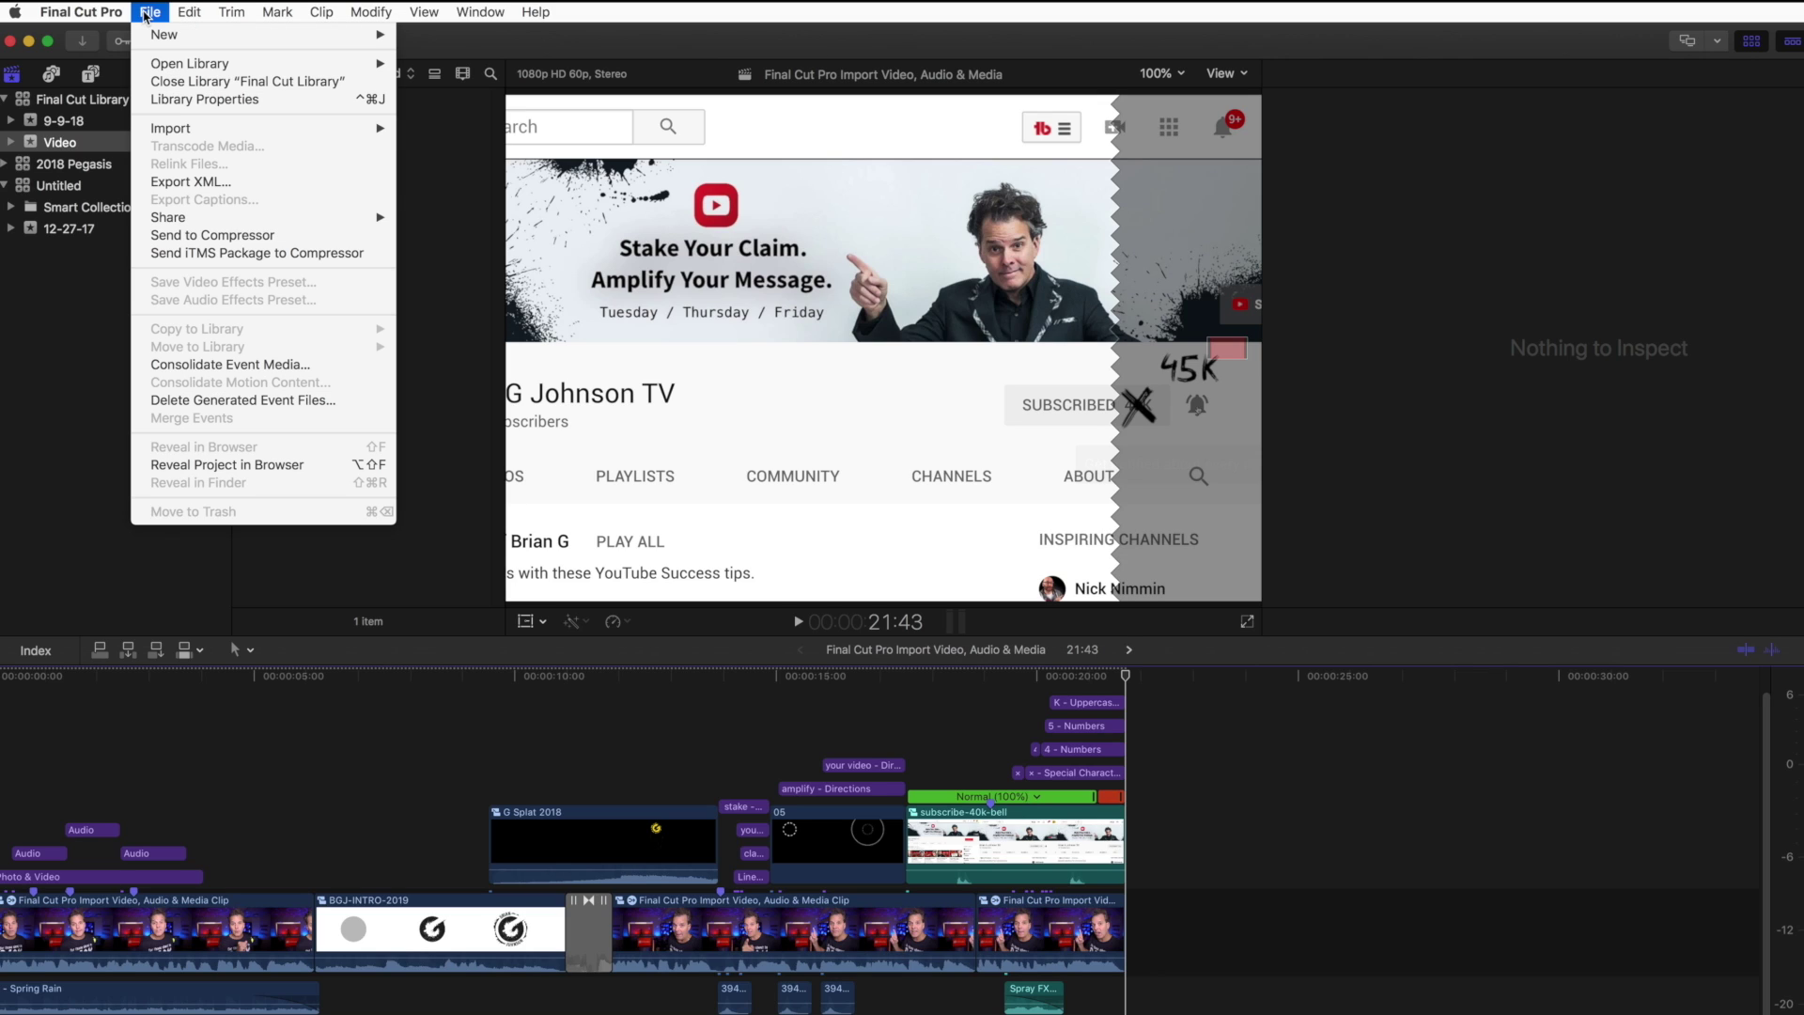
{"action": "mouse_move", "coordinate": [153, 35]}
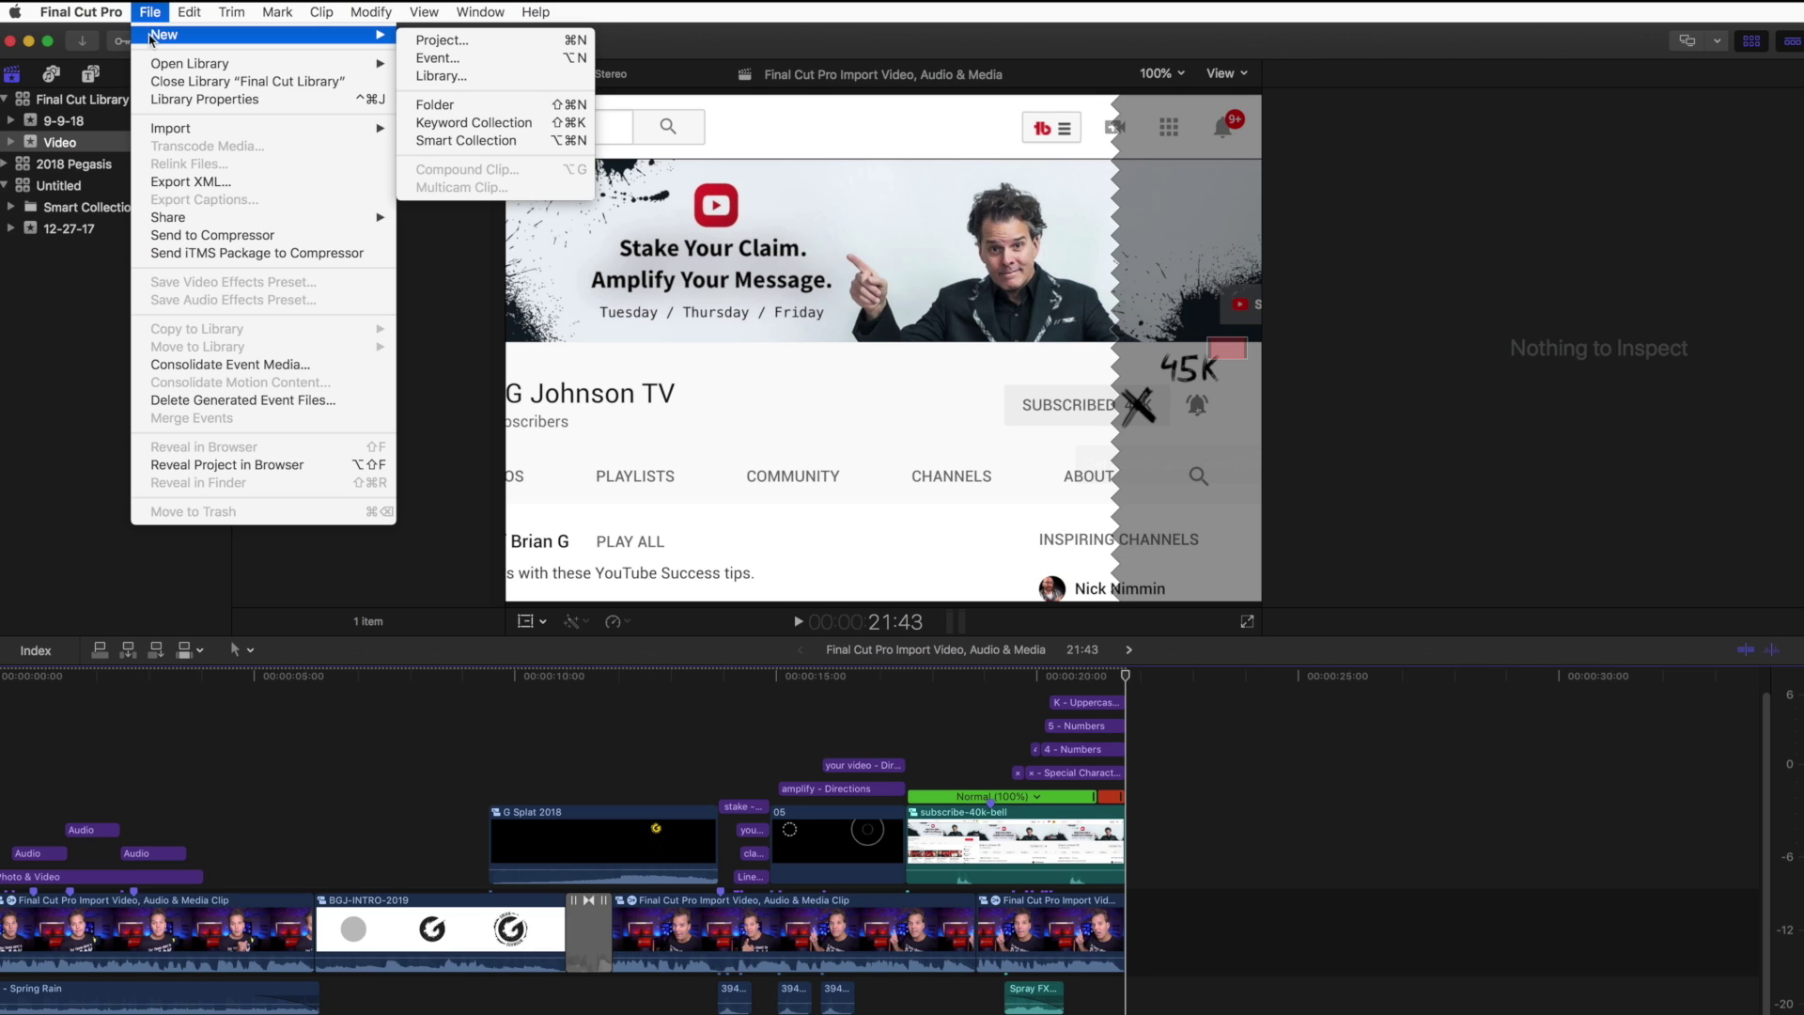
{"action": "left_click", "coordinate": [467, 45]}
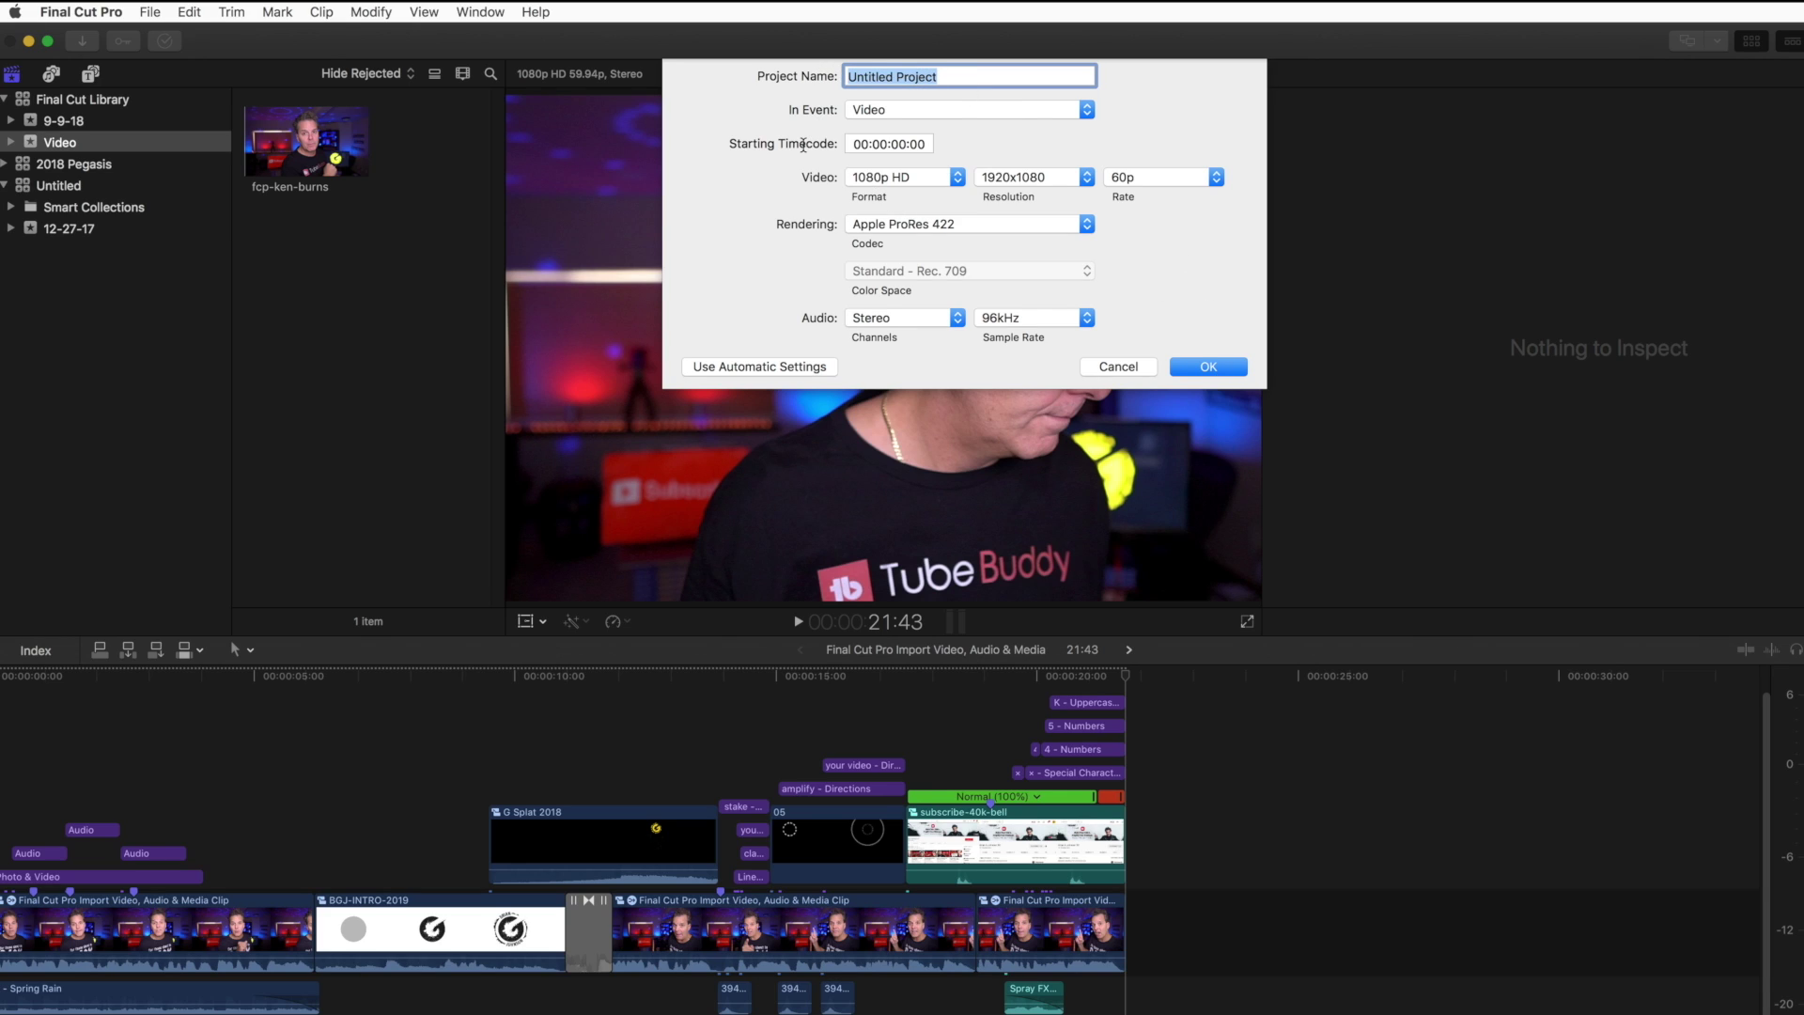
{"action": "type", "text": "FCP Ken Burns Effect"}
{"action": "left_click", "coordinate": [1208, 372]}
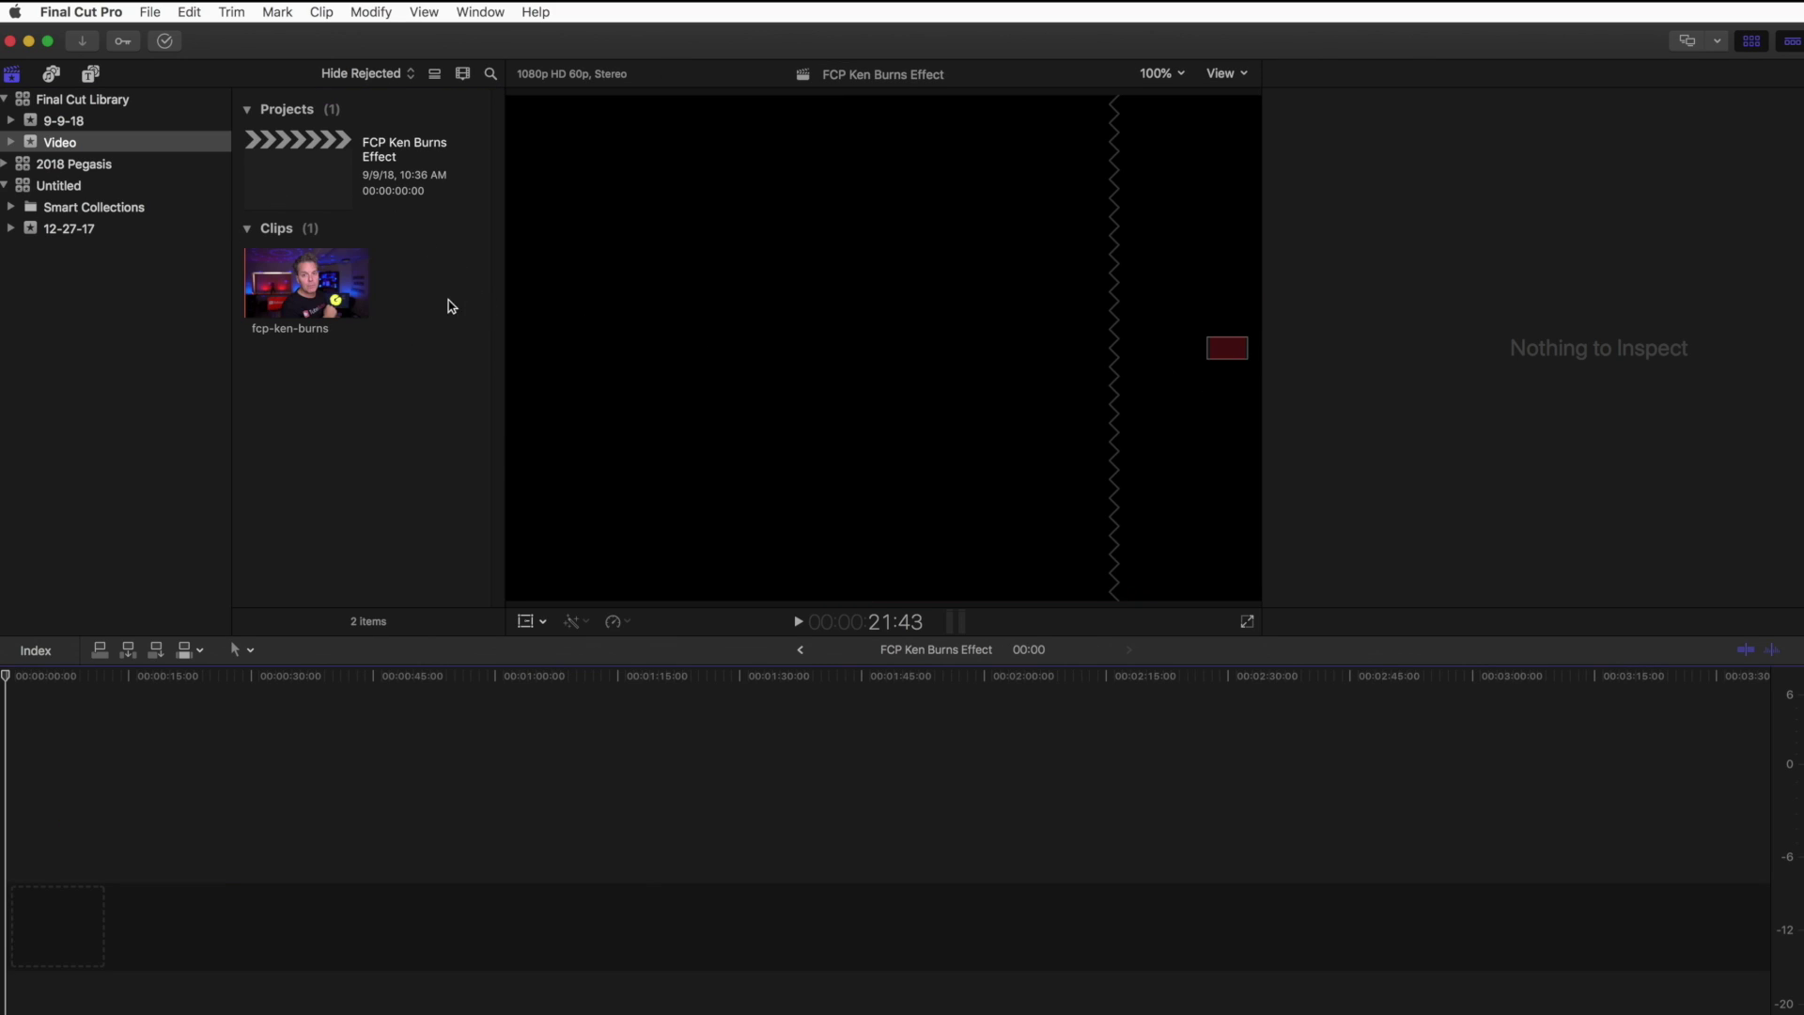
Put fcp-ken-burns at the start of the FCP Ken Burns Effect timeline and raise its Dialogue-1 volume
{"action": "left_click", "coordinate": [293, 170]}
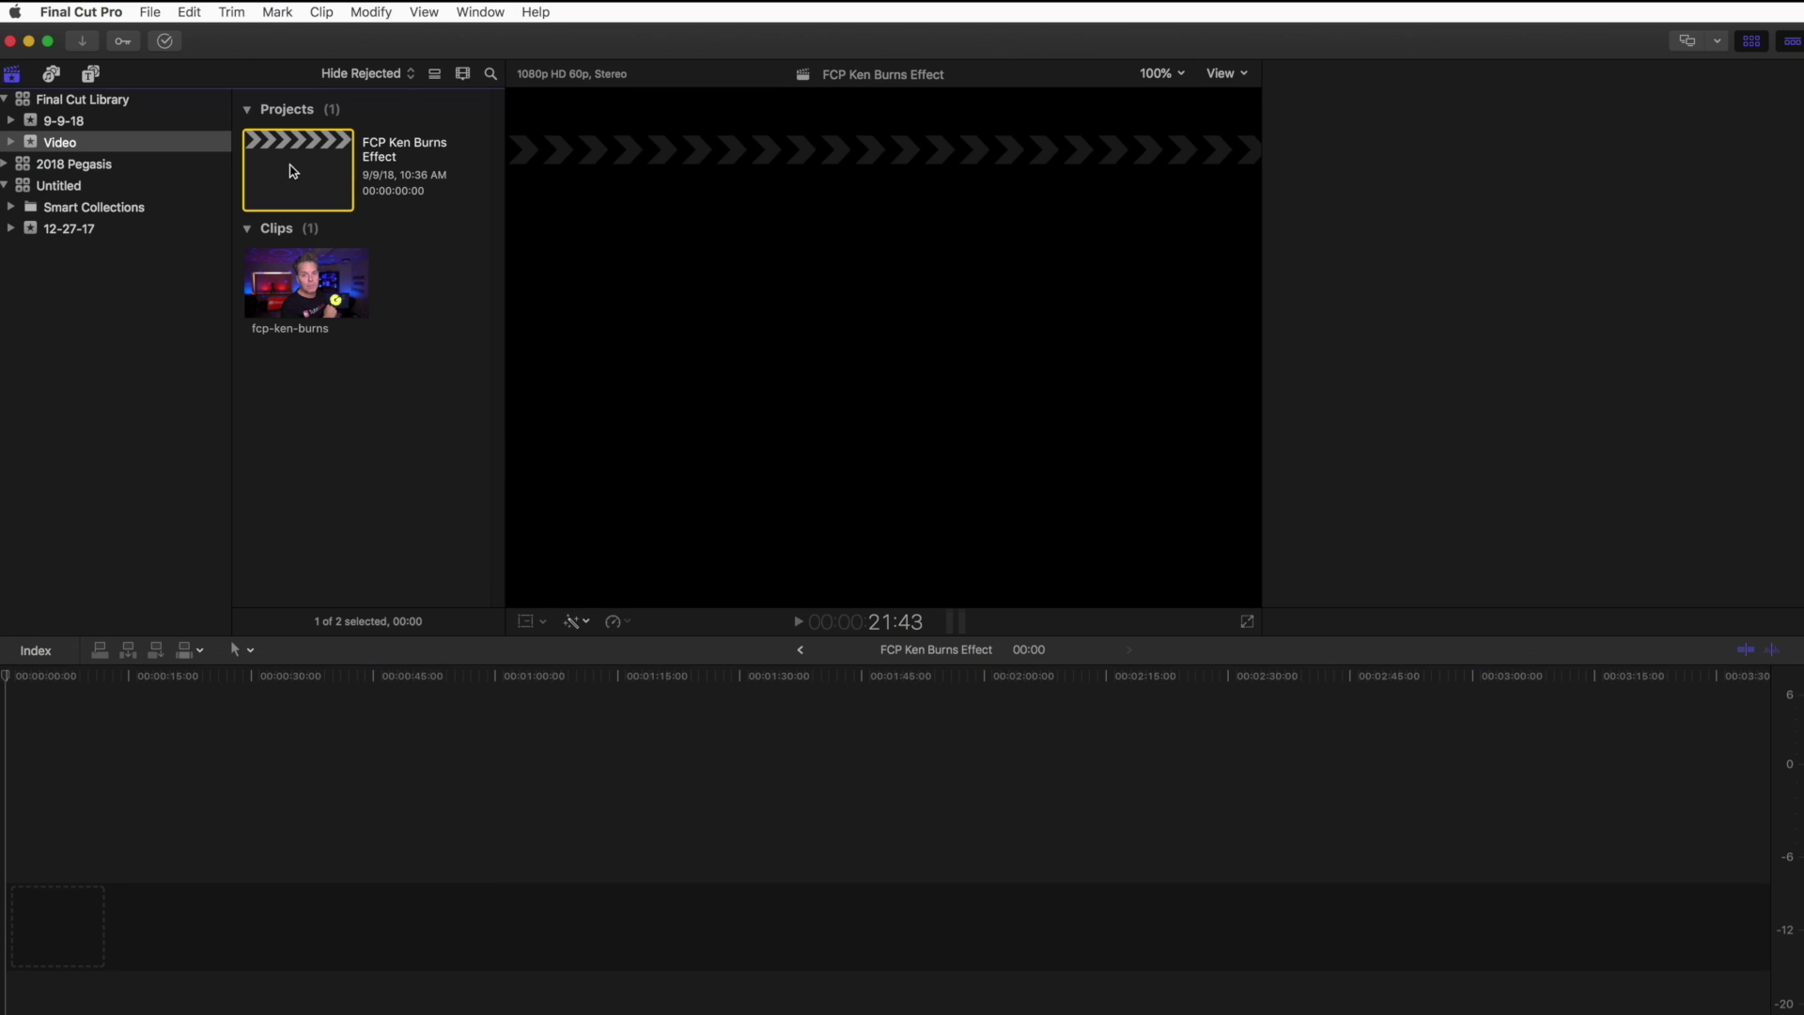
{"action": "double_click", "coordinate": [296, 172]}
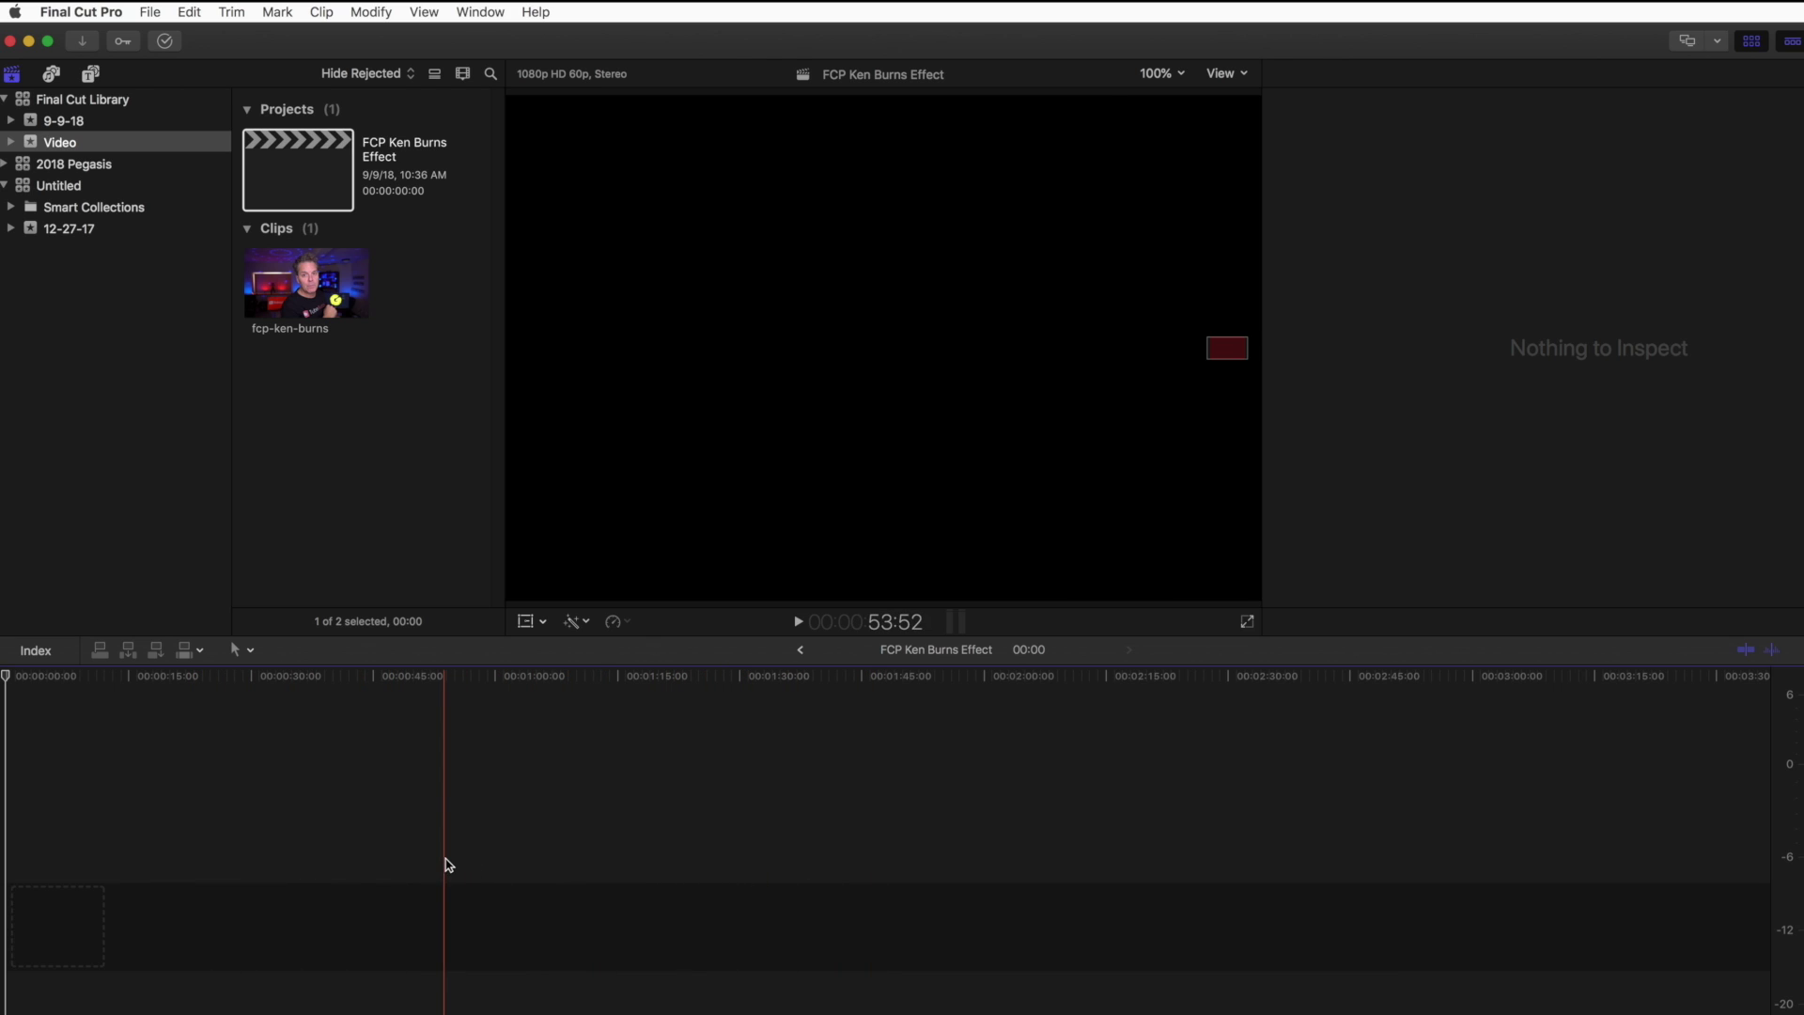
{"action": "left_click_drag", "start_coordinate": [305, 281], "coordinate": [57, 926]}
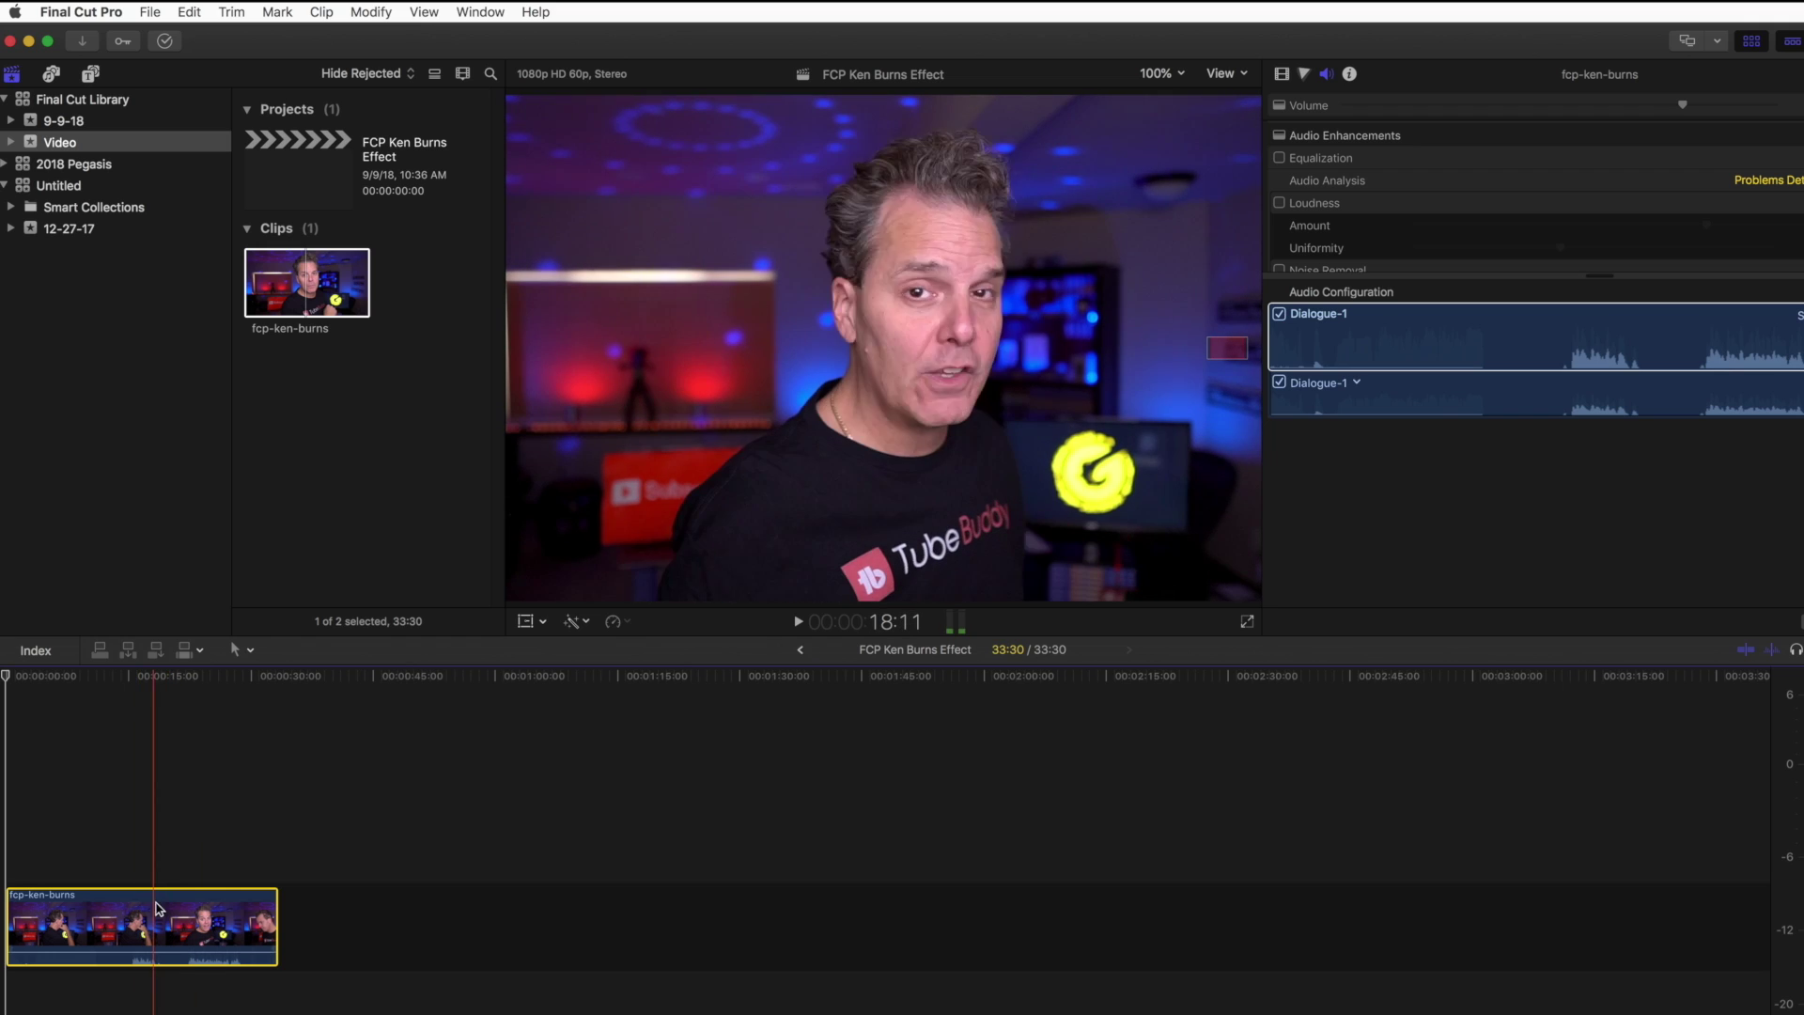
{"action": "left_click", "coordinate": [1503, 338]}
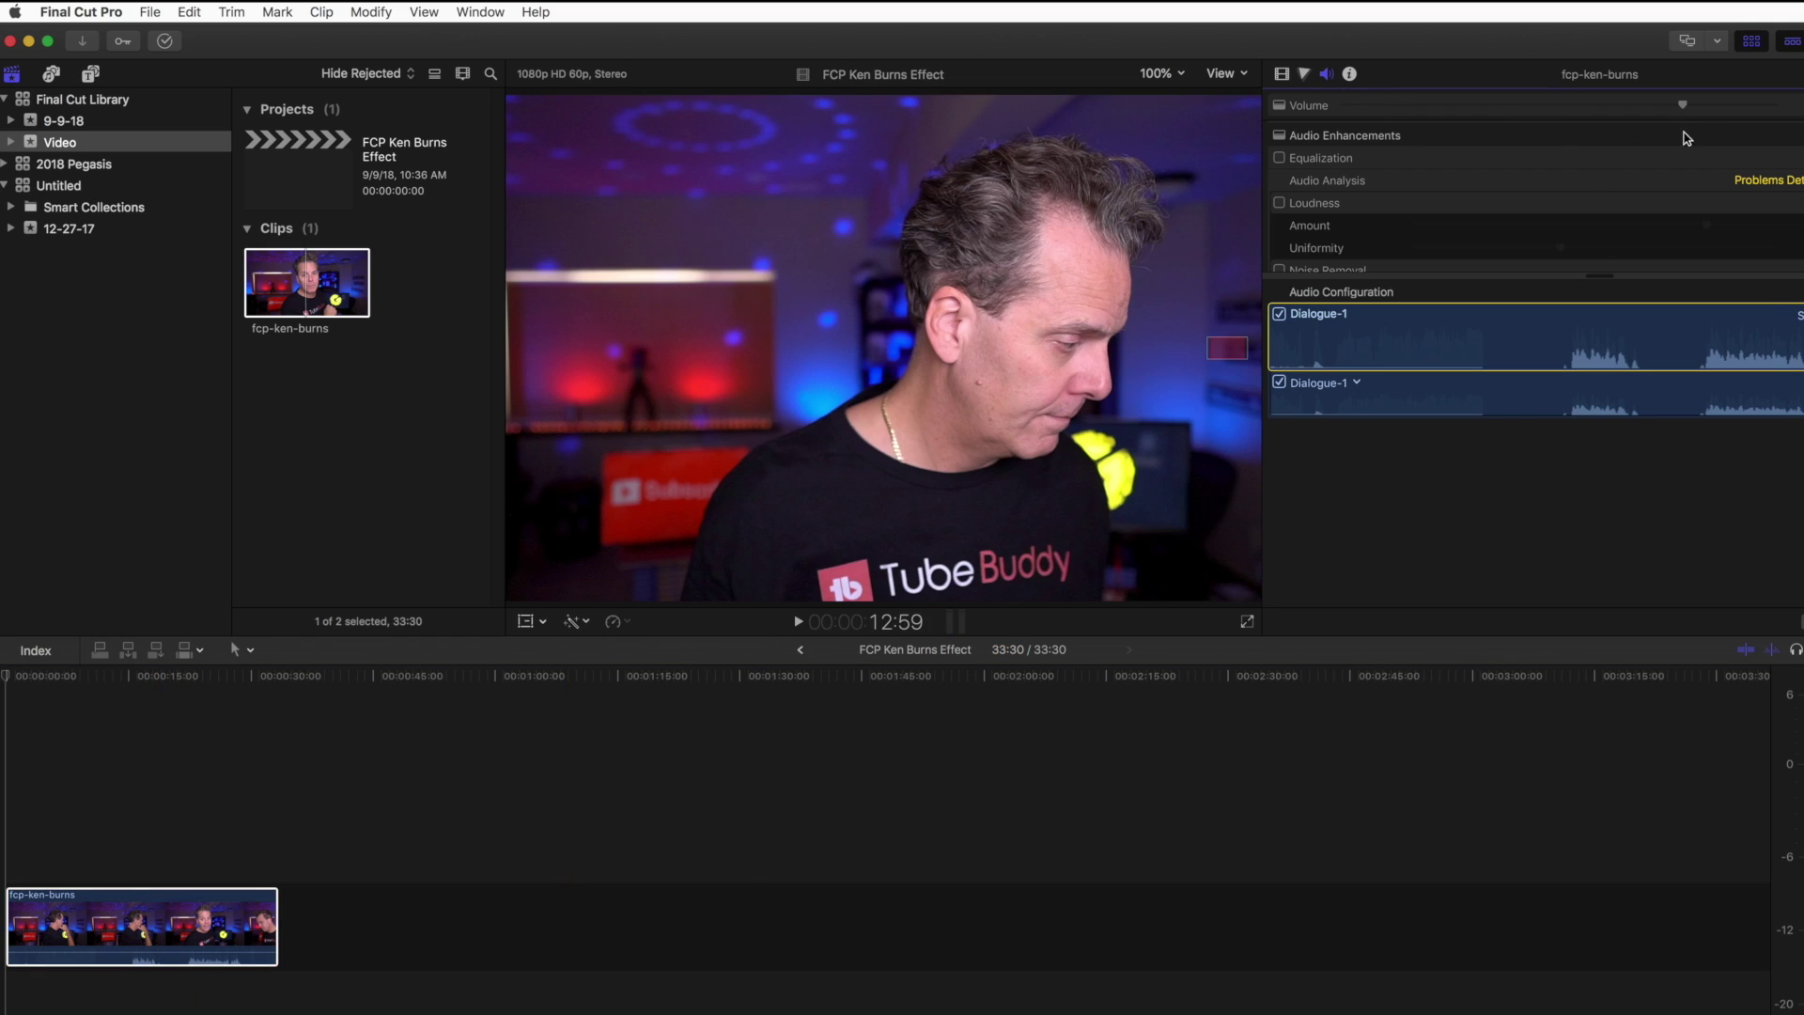
{"action": "left_click_drag", "start_coordinate": [1682, 105], "coordinate": [1773, 121]}
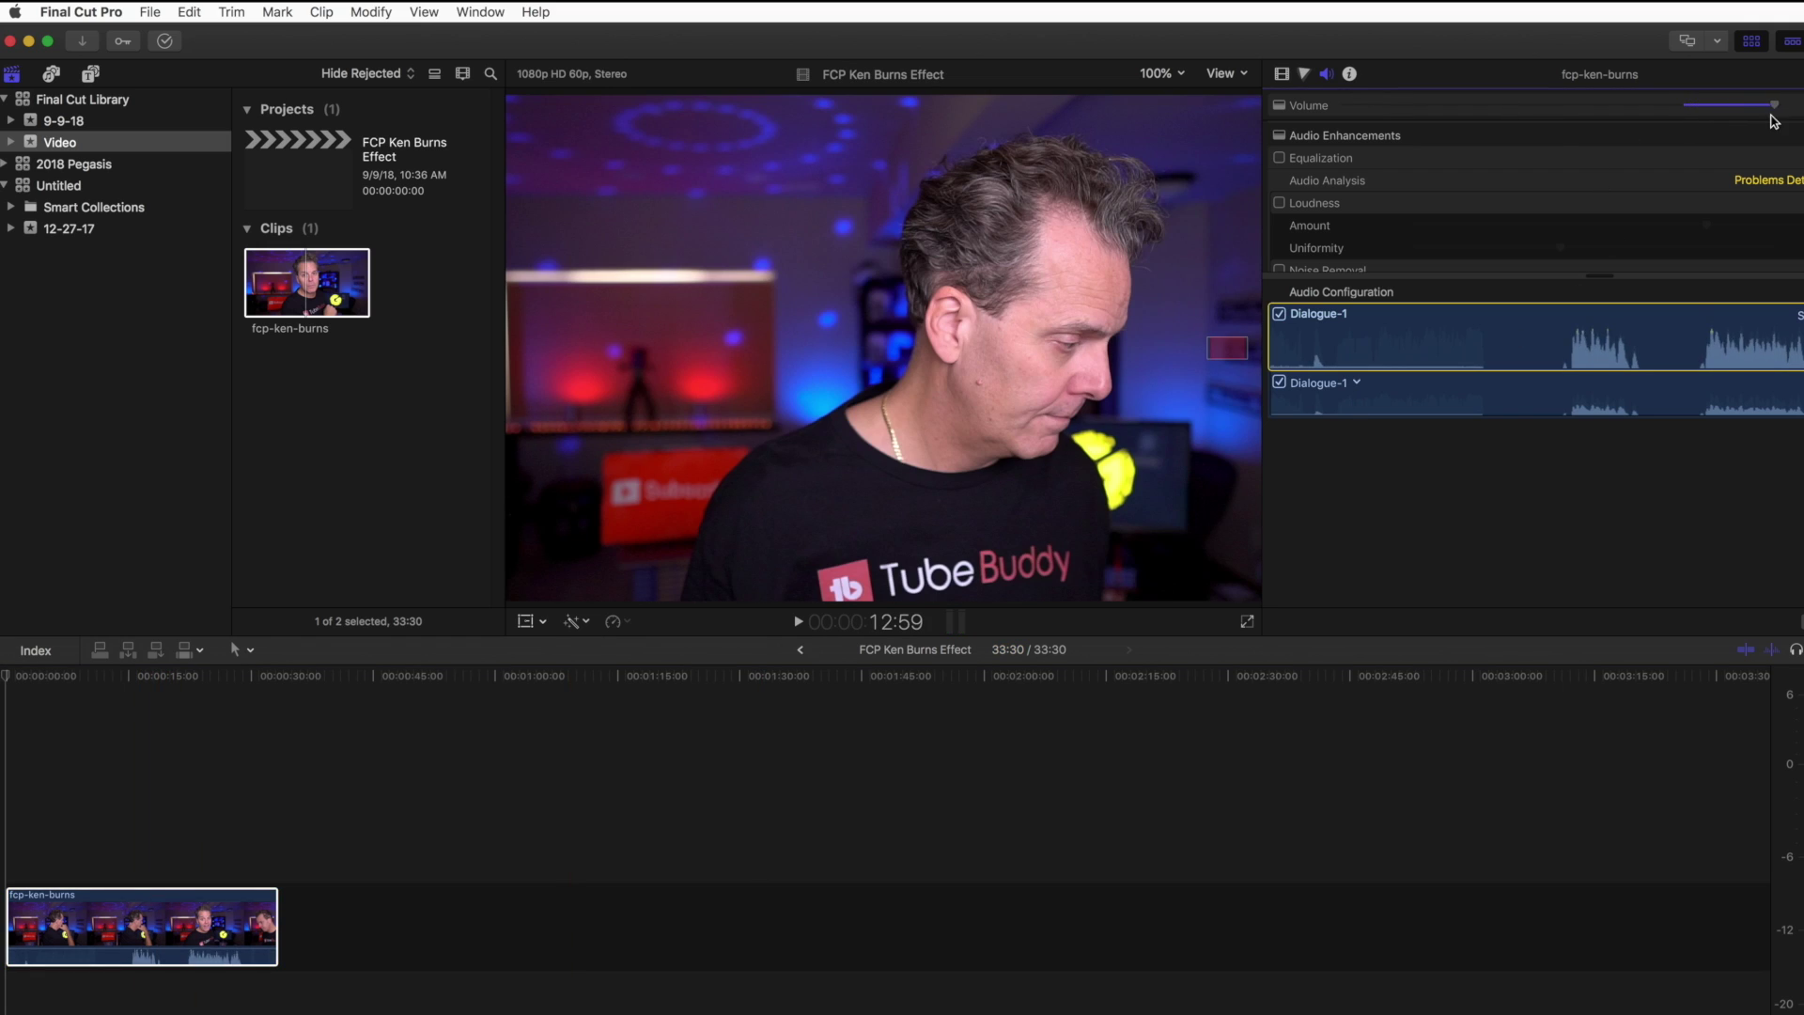